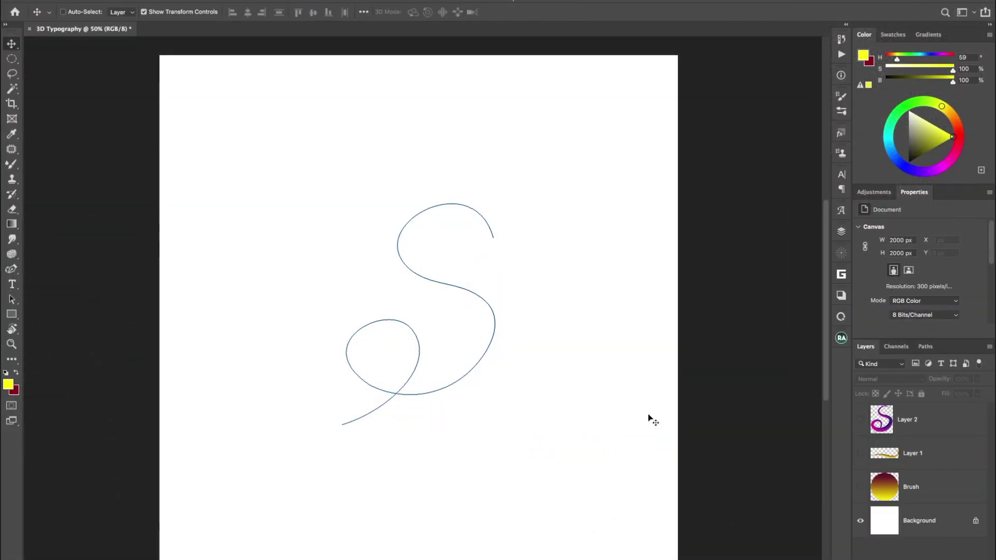
Open the New Document dialog with the 2000 × 2000 px, 300 ppi preset selected.
{"action": "key", "text": "super+n"}
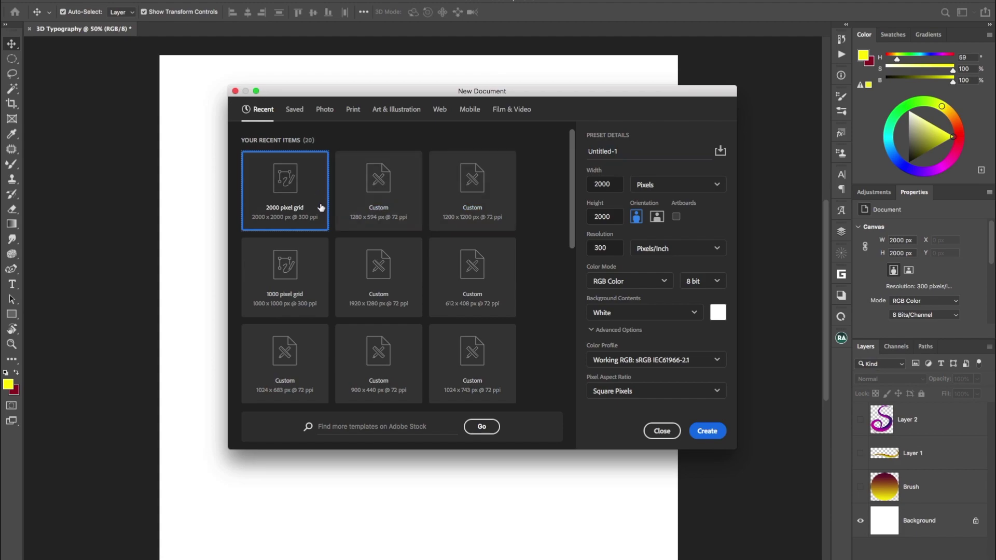
Create the 2000 px square document, add Layer 1, and select a small circle near the top-left.
{"action": "left_click", "coordinate": [706, 431]}
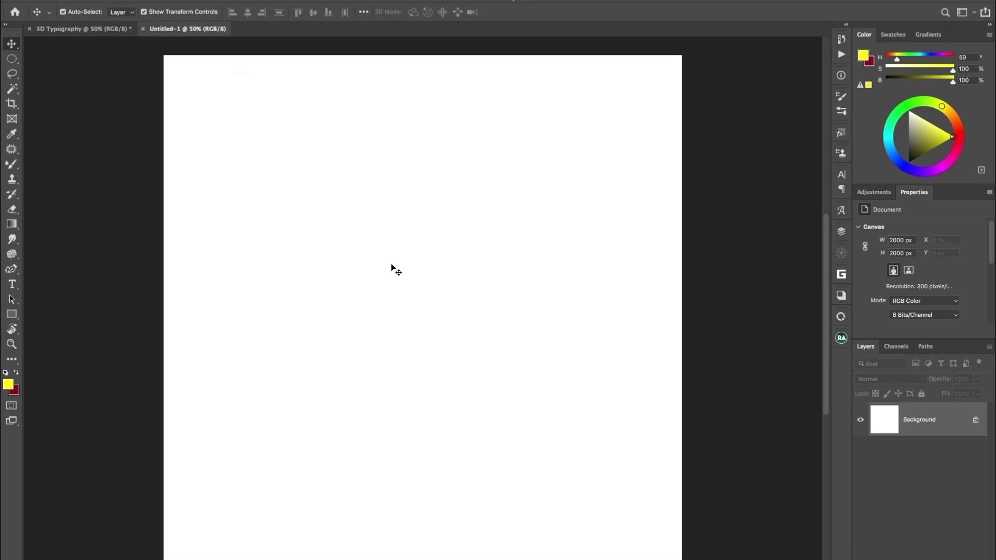
{"action": "key", "text": "alt+shift+super+n"}
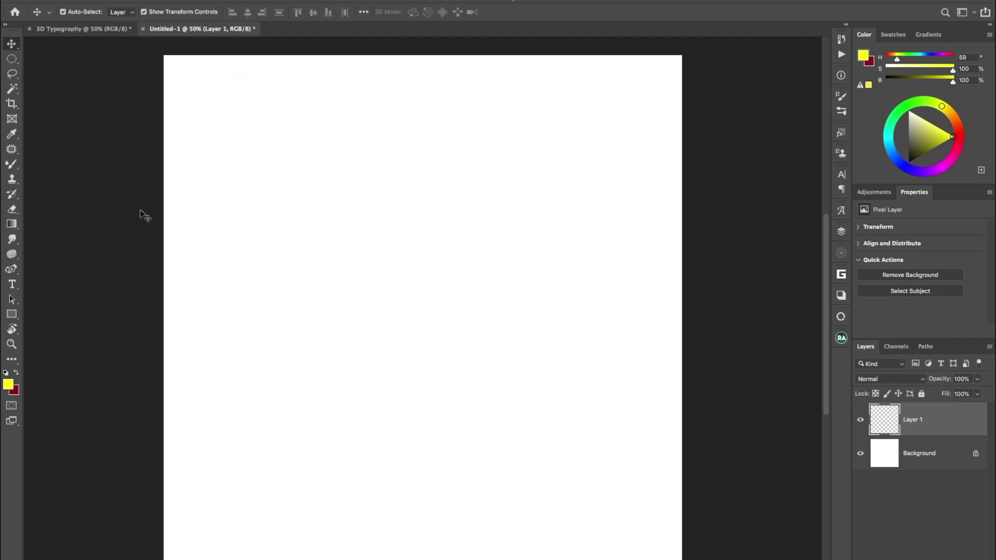
{"action": "left_click_drag", "start_coordinate": [11, 59], "coordinate": [55, 69]}
{"action": "left_click_drag", "start_coordinate": [205, 83], "coordinate": [255, 134]}
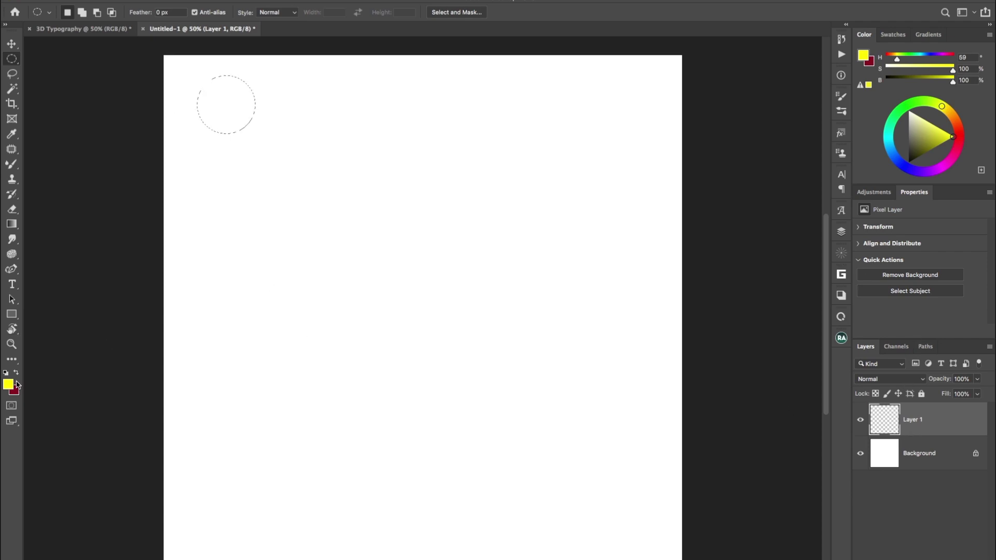
Set the foreground to orange-yellow ffcc00 and the background to crimson 95003f.
{"action": "left_click", "coordinate": [8, 383]}
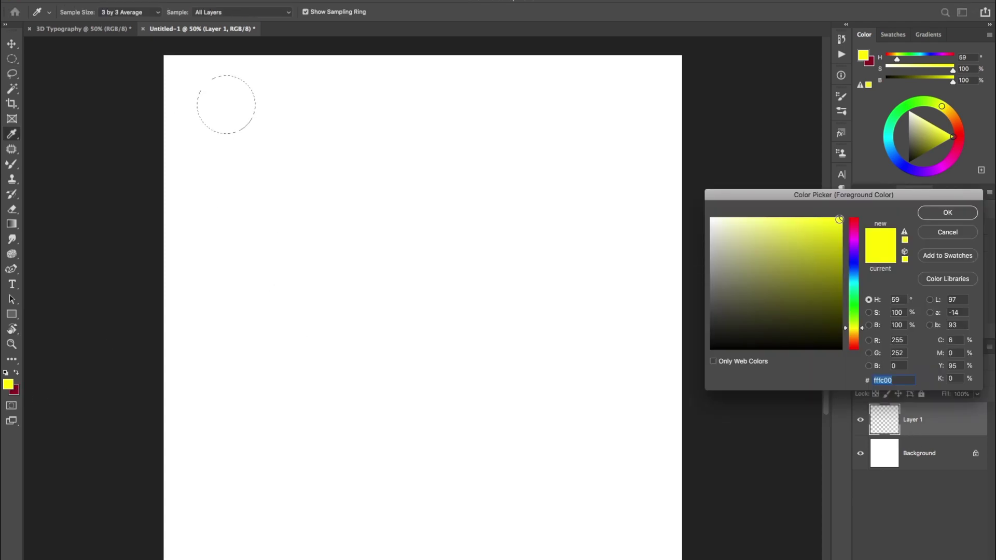
{"action": "left_click_drag", "start_coordinate": [853, 328], "coordinate": [852, 333]}
{"action": "left_click", "coordinate": [943, 213]}
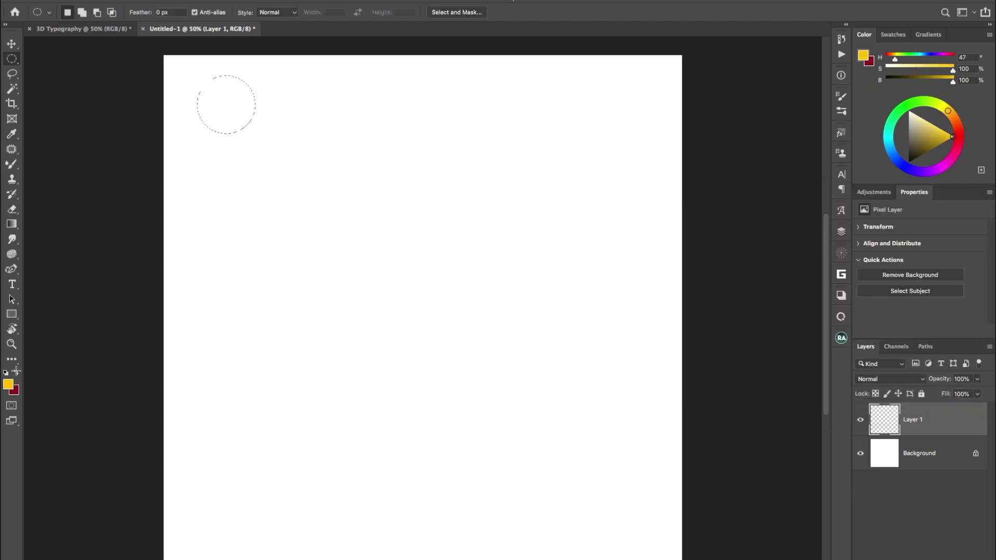
{"action": "left_click", "coordinate": [15, 393]}
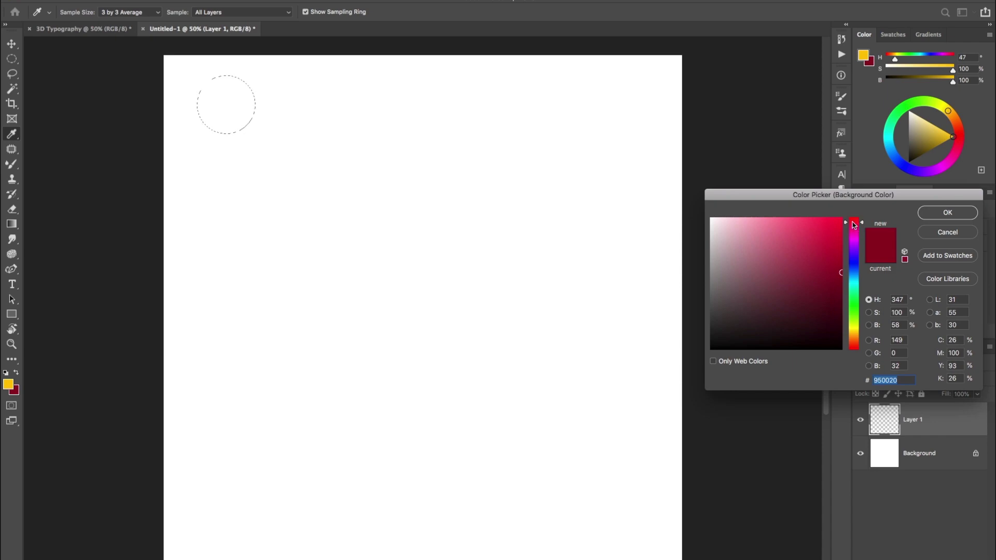
{"action": "left_click_drag", "start_coordinate": [854, 224], "coordinate": [853, 229]}
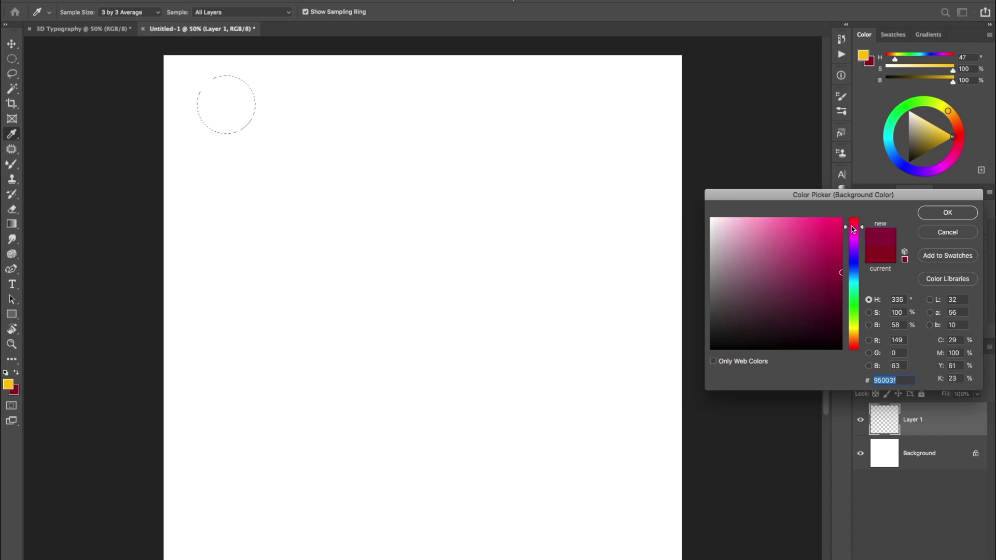
{"action": "left_click", "coordinate": [958, 214]}
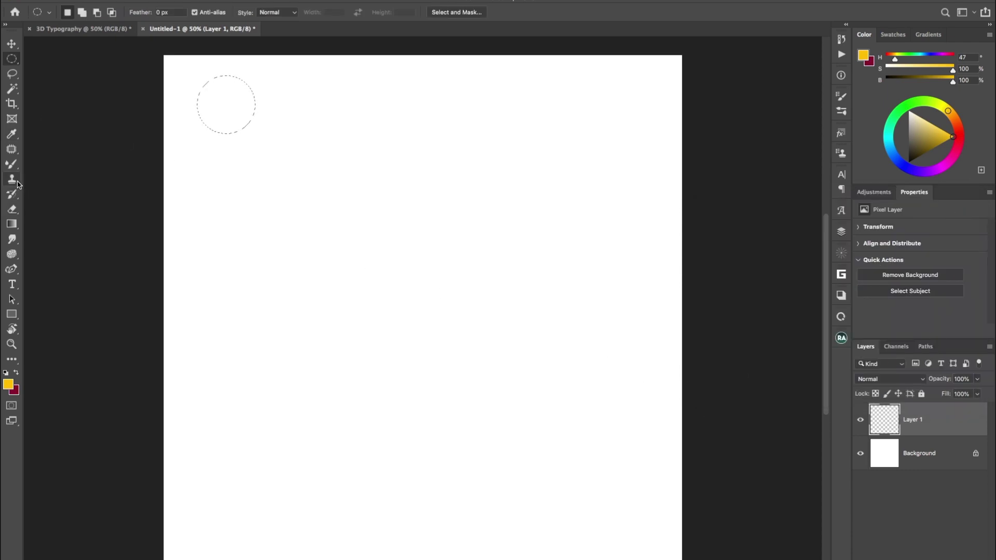
Fill the circle with a linear foreground-to-background gradient, crimson top to orange-yellow bottom, then deselect.
{"action": "left_click", "coordinate": [14, 227]}
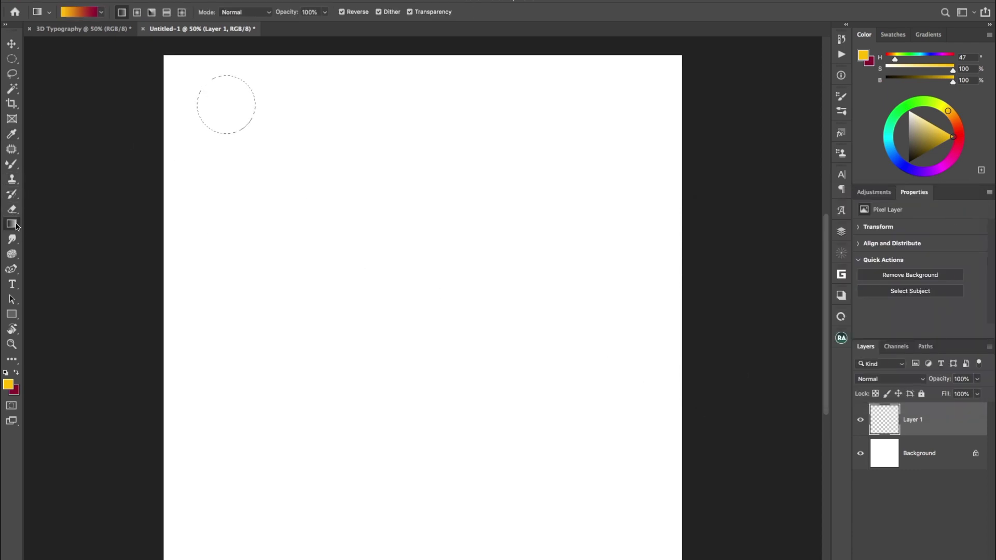
{"action": "left_click", "coordinate": [102, 13]}
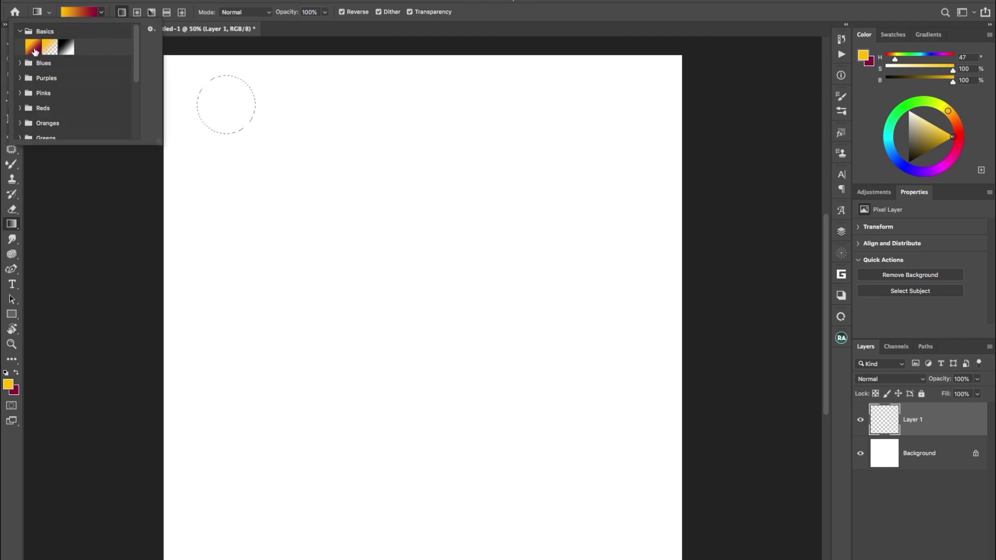
{"action": "left_click", "coordinate": [34, 49]}
{"action": "left_click", "coordinate": [128, 3]}
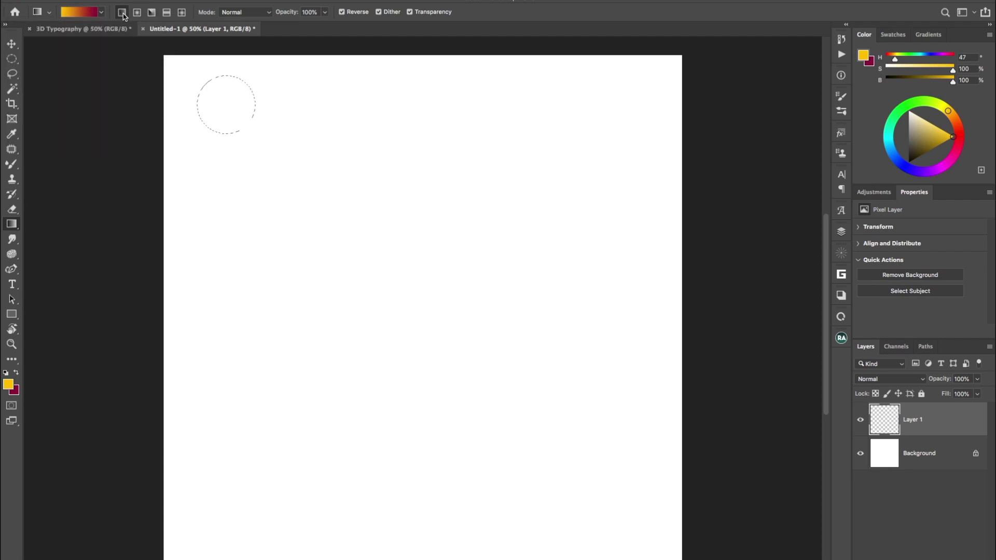
{"action": "left_click_drag", "start_coordinate": [226, 78], "coordinate": [226, 132]}
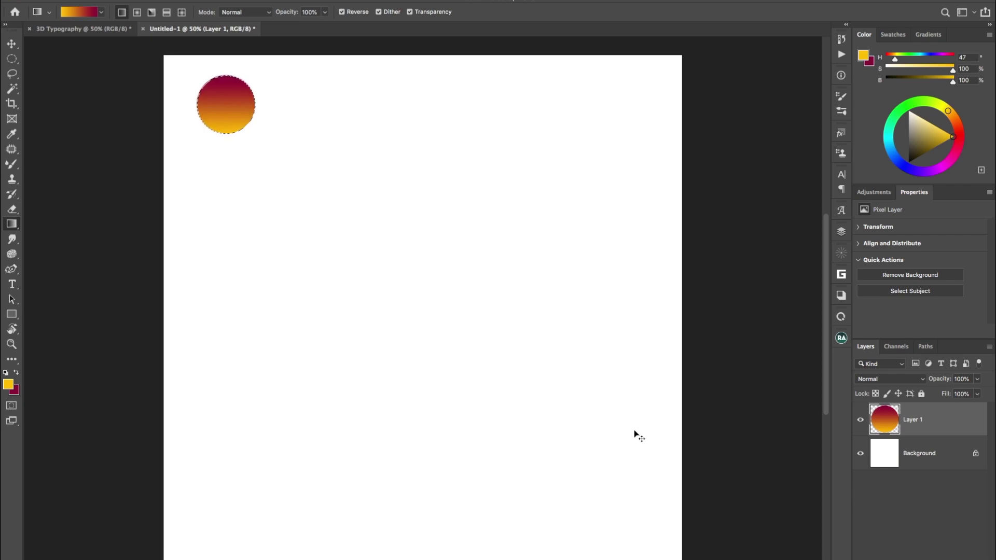
{"action": "key", "text": "ctrl+d"}
{"action": "key", "text": "v"}
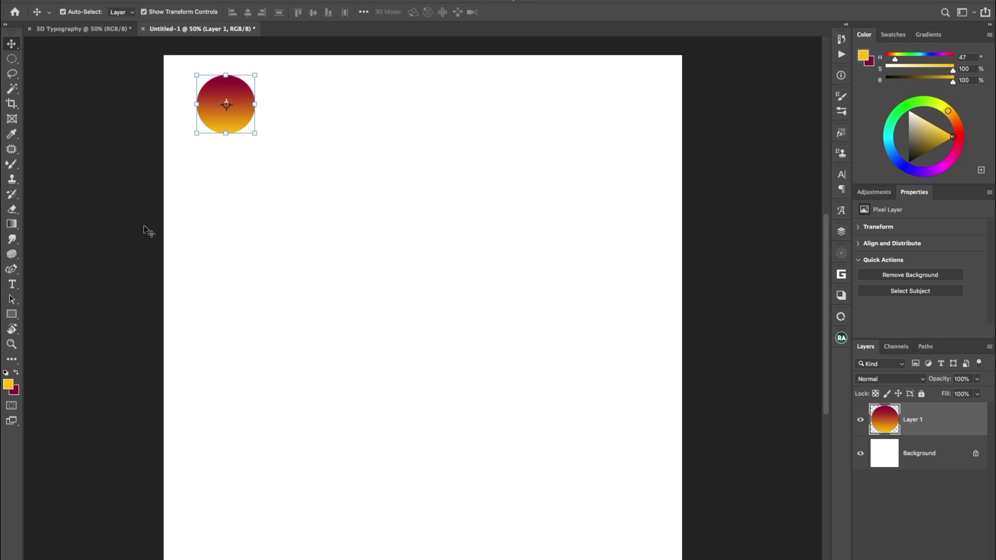
Switch to the Mixer Brush, clean it, and set it to load the current colour.
{"action": "left_click", "coordinate": [11, 164]}
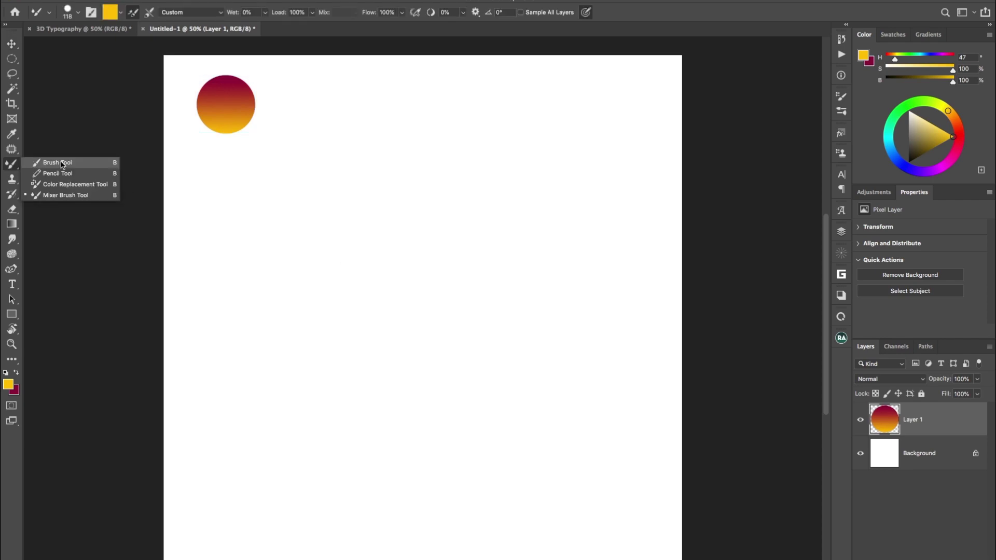
{"action": "left_click", "coordinate": [61, 195]}
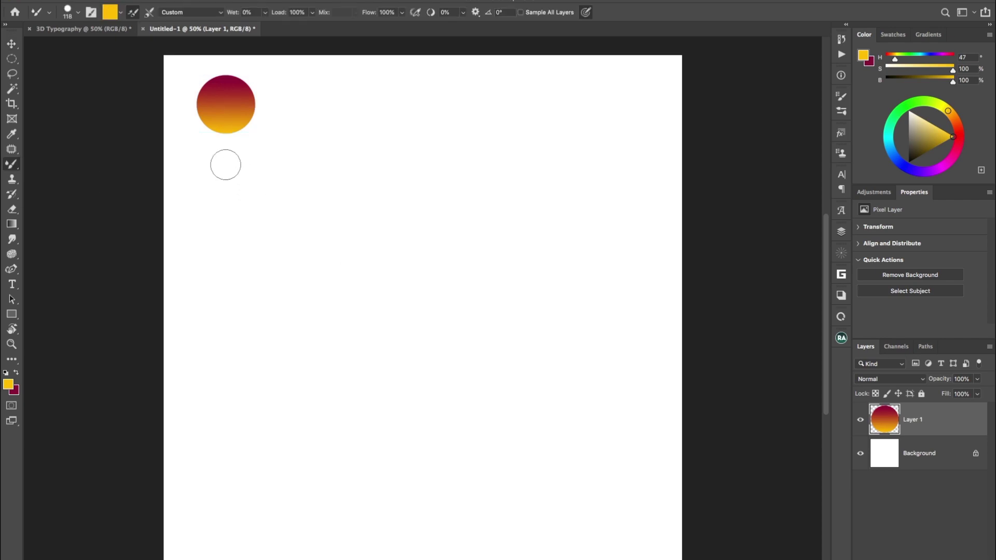
{"action": "left_click", "coordinate": [120, 13]}
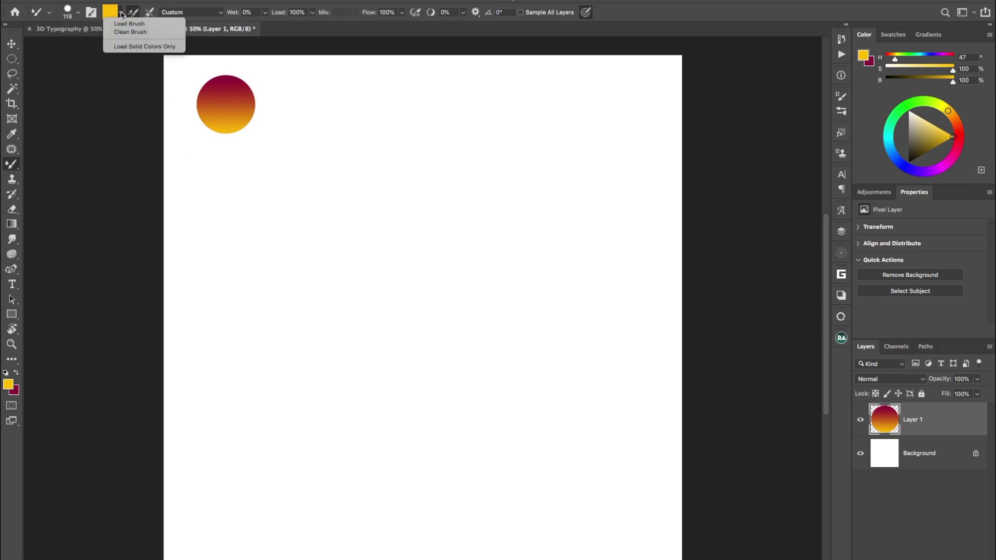
{"action": "left_click", "coordinate": [152, 32]}
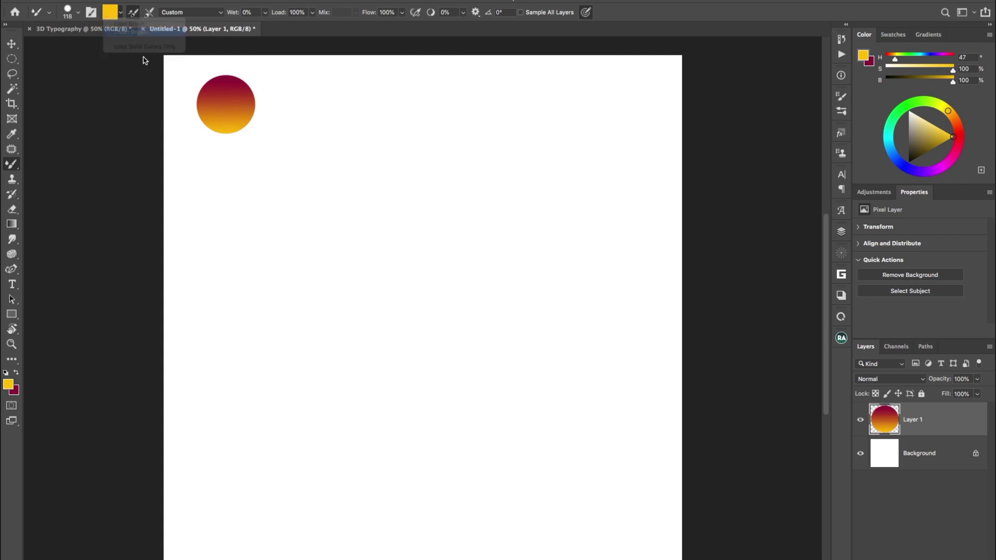
{"action": "left_click", "coordinate": [122, 14]}
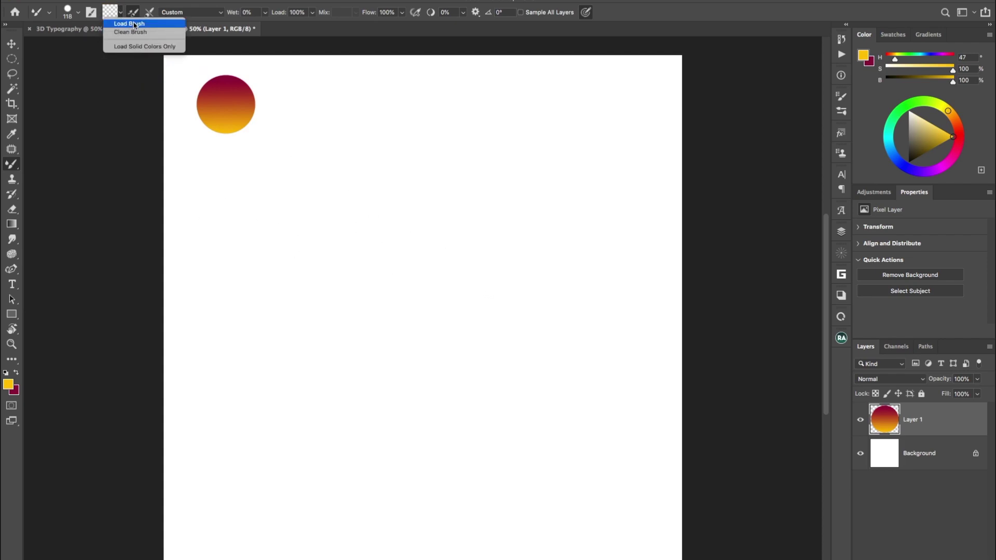
{"action": "left_click", "coordinate": [133, 24]}
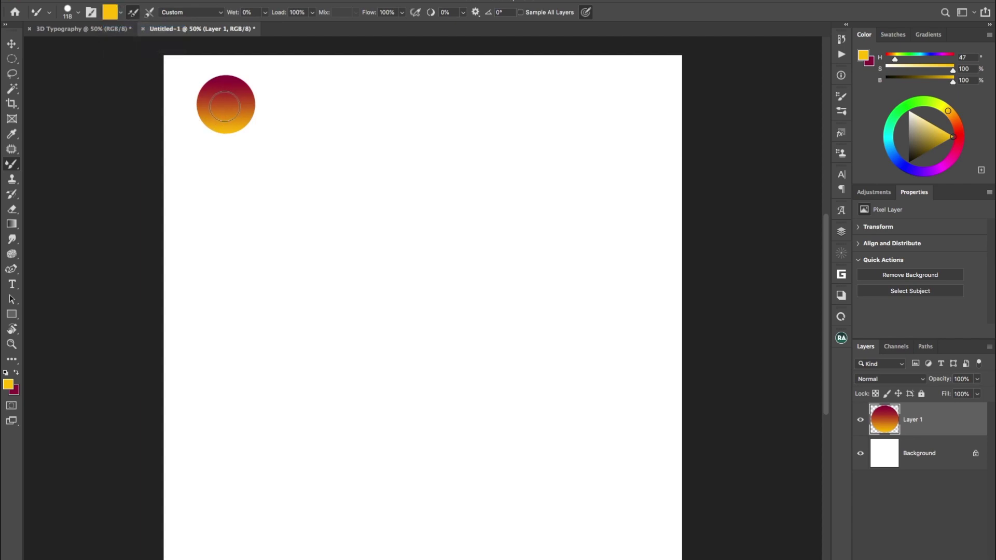
Load the circle's gradient onto the brush, enable reload after each stroke, and add Layer 2.
{"action": "left_click_drag", "start_coordinate": [224, 104], "coordinate": [235, 99]}
{"action": "left_click", "coordinate": [227, 103], "text": "alt"}
{"action": "left_click", "coordinate": [133, 12]}
{"action": "key", "text": "super+shift+alt+n"}
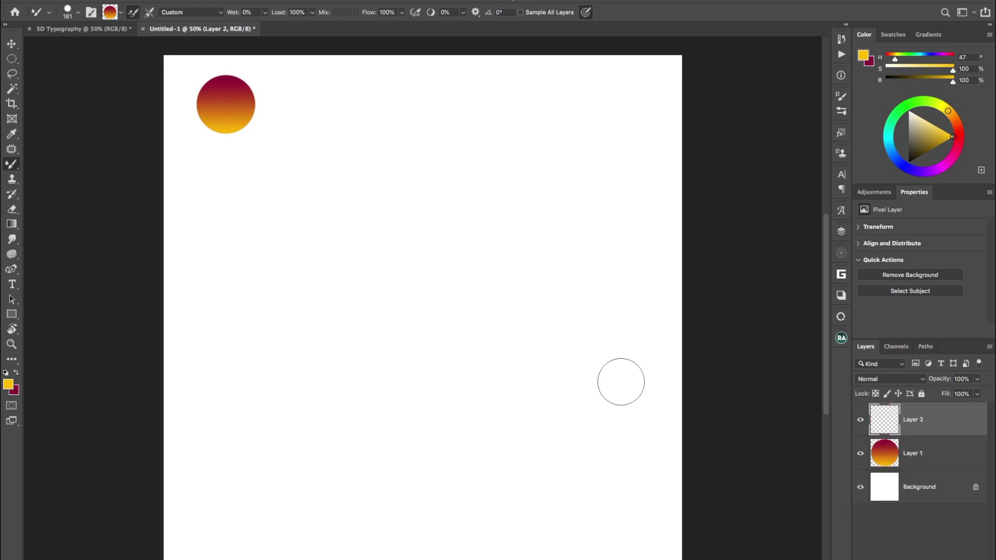
{"action": "left_click_drag", "start_coordinate": [422, 213], "coordinate": [415, 205]}
{"action": "mouse_move", "coordinate": [432, 168]}
{"action": "left_mouse_down"}
{"action": "mouse_move", "coordinate": [372, 176]}
{"action": "mouse_move", "coordinate": [434, 228]}
{"action": "mouse_move", "coordinate": [343, 328]}
{"action": "left_mouse_up"}
{"action": "left_click_drag", "start_coordinate": [293, 288], "coordinate": [289, 244]}
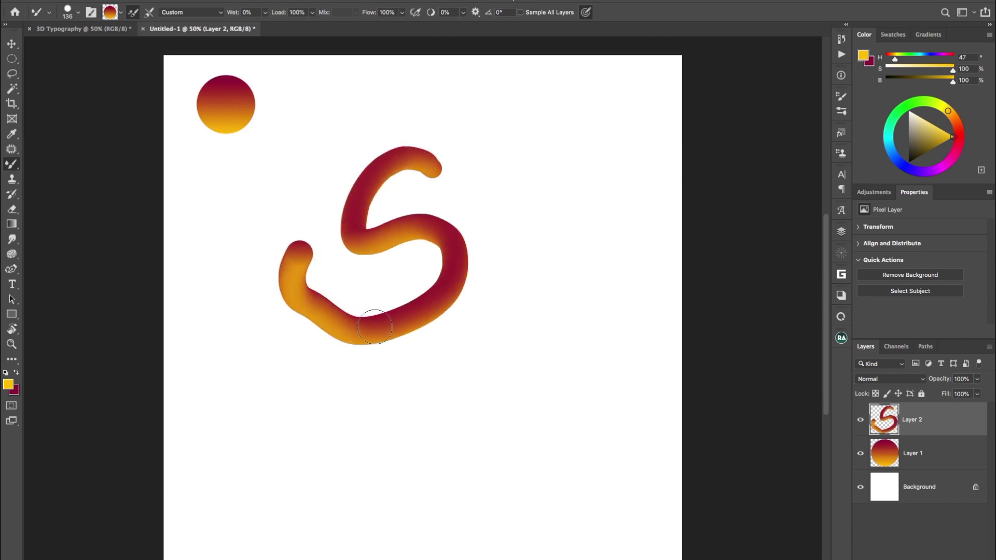
{"action": "key", "text": "ctrl+z"}
{"action": "mouse_move", "coordinate": [311, 358]}
{"action": "left_mouse_down"}
{"action": "mouse_move", "coordinate": [300, 319]}
{"action": "mouse_move", "coordinate": [463, 207]}
{"action": "mouse_move", "coordinate": [538, 117]}
{"action": "mouse_move", "coordinate": [523, 88]}
{"action": "left_mouse_up"}
{"action": "key", "text": "ctrl+z"}
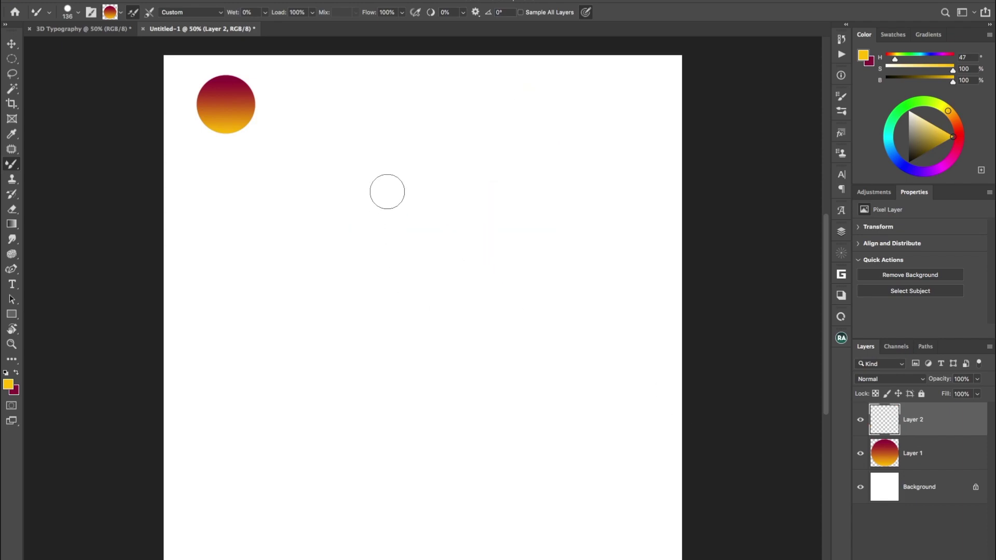
{"action": "mouse_move", "coordinate": [369, 326]}
{"action": "left_mouse_down"}
{"action": "mouse_move", "coordinate": [338, 323]}
{"action": "mouse_move", "coordinate": [351, 228]}
{"action": "mouse_move", "coordinate": [472, 172]}
{"action": "mouse_move", "coordinate": [351, 128]}
{"action": "mouse_move", "coordinate": [324, 136]}
{"action": "left_mouse_up"}
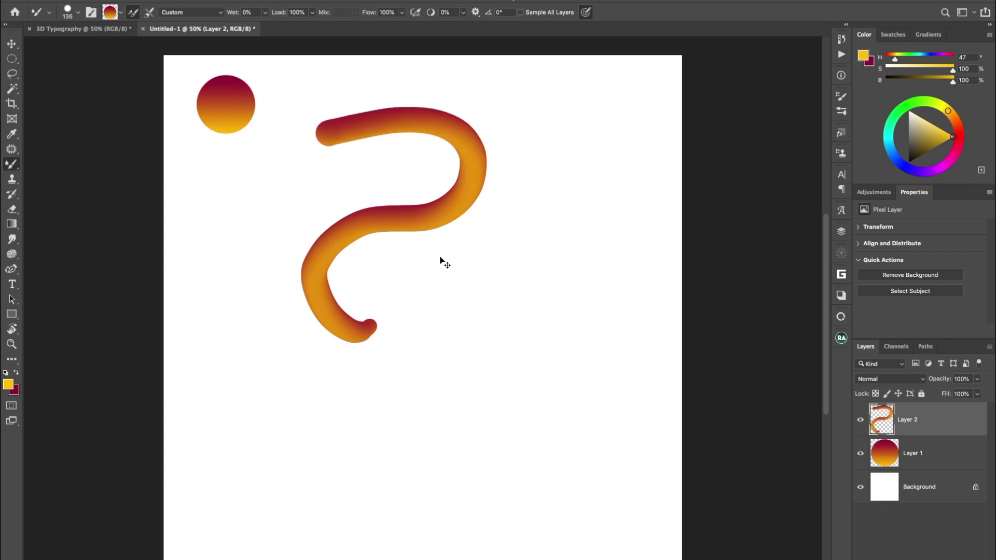
{"action": "key", "text": "ctrl+z"}
{"action": "key", "text": "p"}
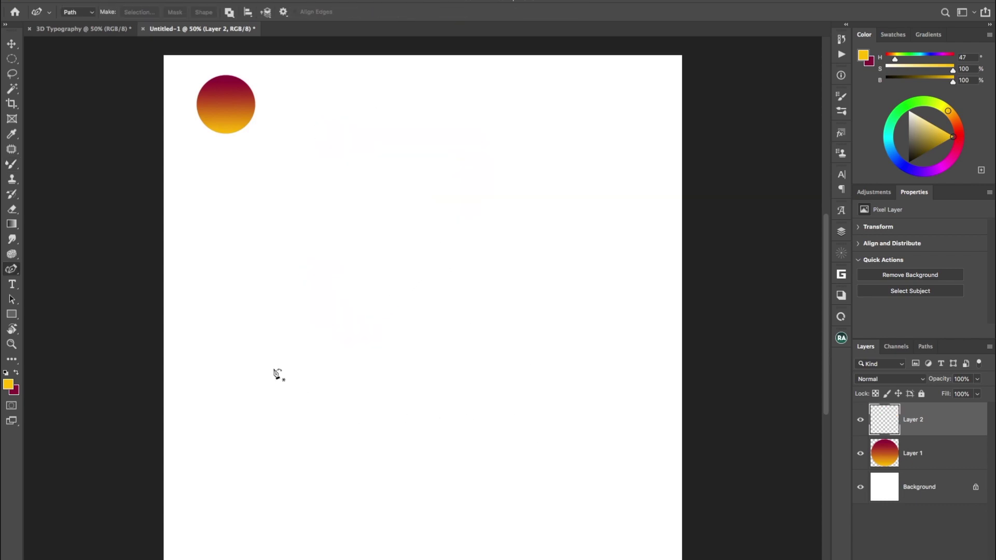
Draw a curved three-point path with the Pen and shift it up and right.
{"action": "right_click", "coordinate": [13, 271]}
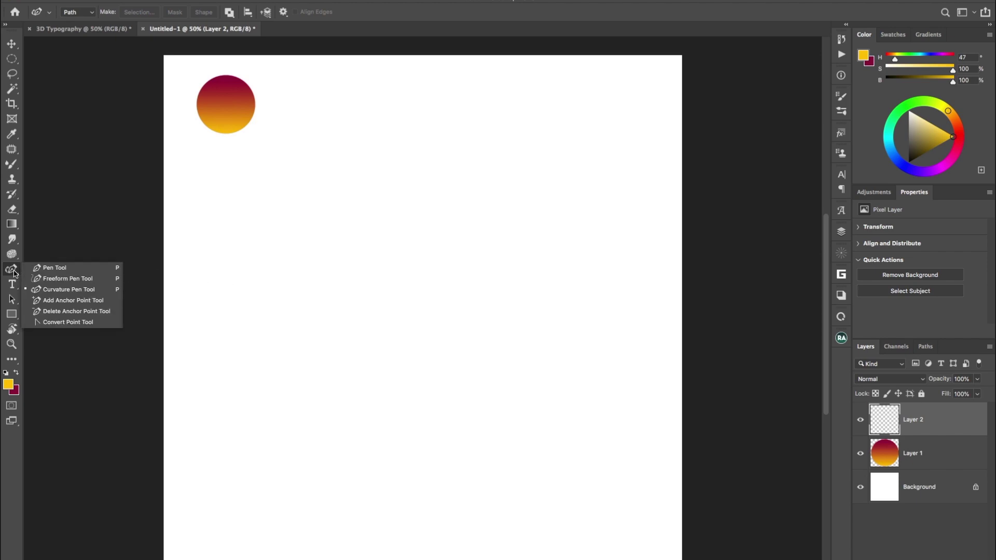
{"action": "left_click", "coordinate": [61, 268]}
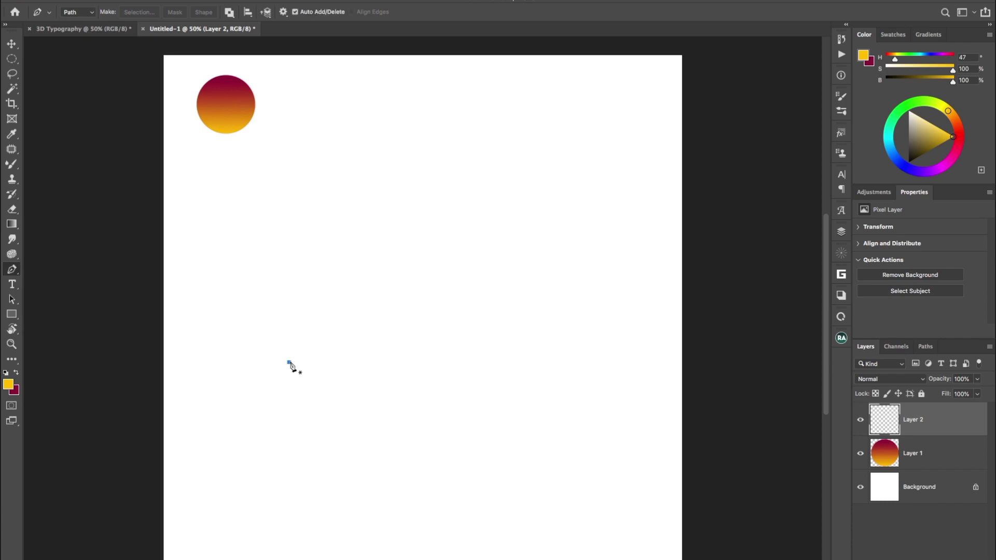
{"action": "left_click", "coordinate": [289, 362]}
{"action": "left_click_drag", "start_coordinate": [413, 250], "coordinate": [552, 255]}
{"action": "left_click_drag", "start_coordinate": [524, 154], "coordinate": [552, 111]}
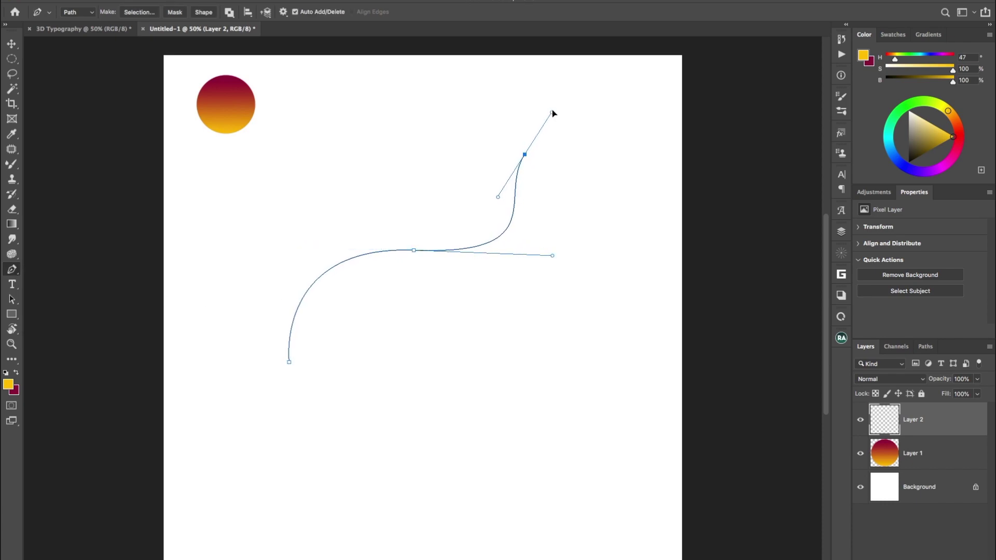
{"action": "key", "text": "Escape"}
{"action": "key", "text": "a"}
{"action": "left_click_drag", "start_coordinate": [289, 363], "coordinate": [304, 324]}
{"action": "left_click", "coordinate": [418, 238]}
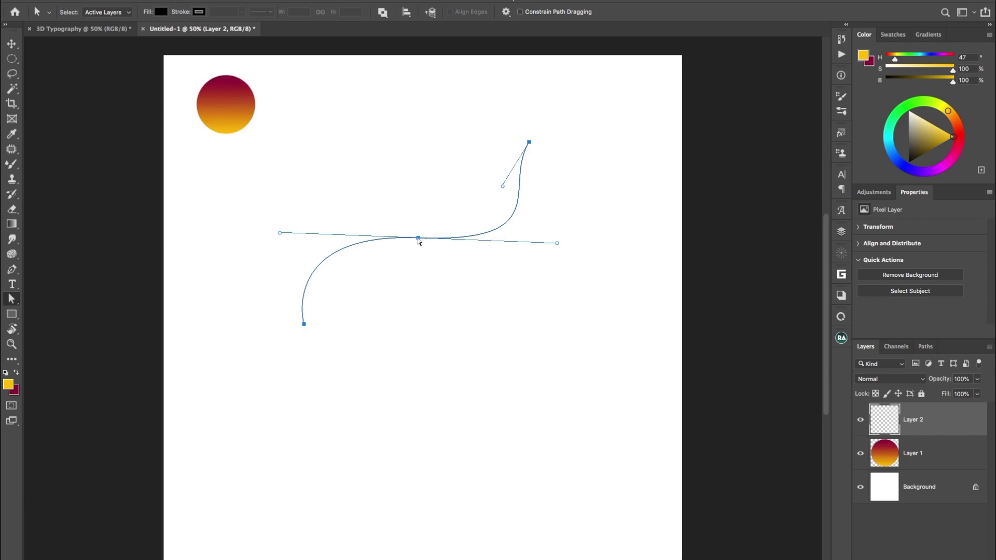
Stroke the path with the Mixer Brush using Simulate Pressure.
{"action": "right_click", "coordinate": [419, 240]}
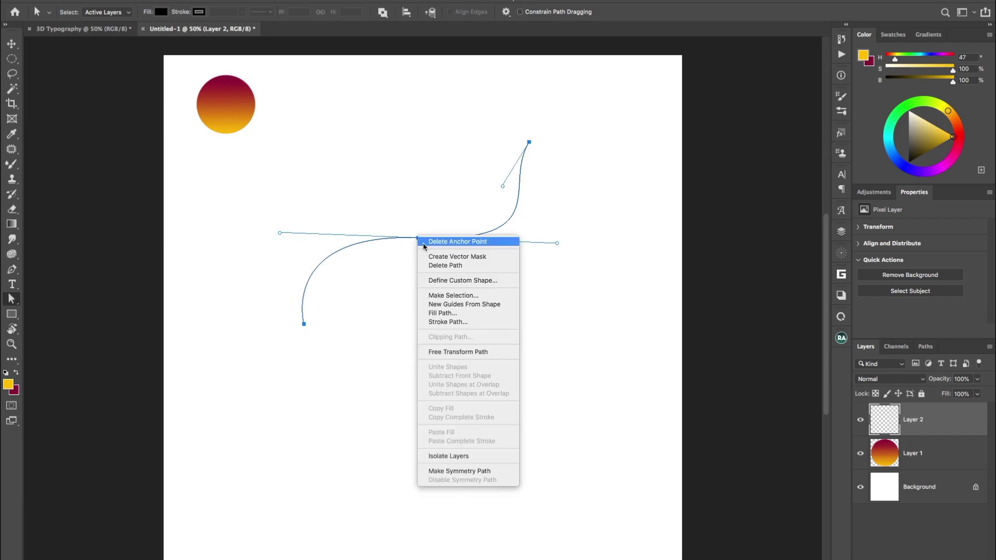
{"action": "left_click", "coordinate": [456, 324]}
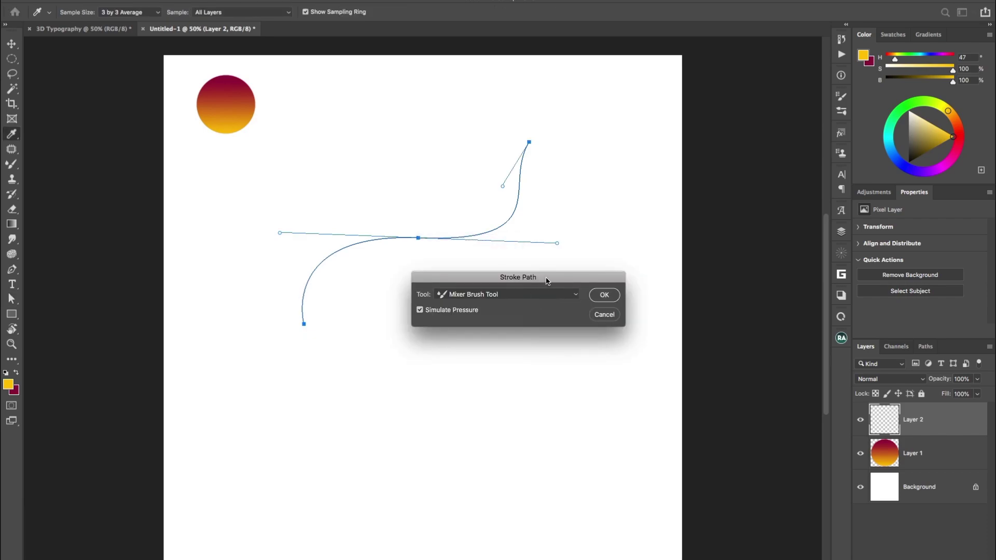
{"action": "left_click_drag", "start_coordinate": [546, 281], "coordinate": [580, 279]}
{"action": "left_click", "coordinate": [483, 295]}
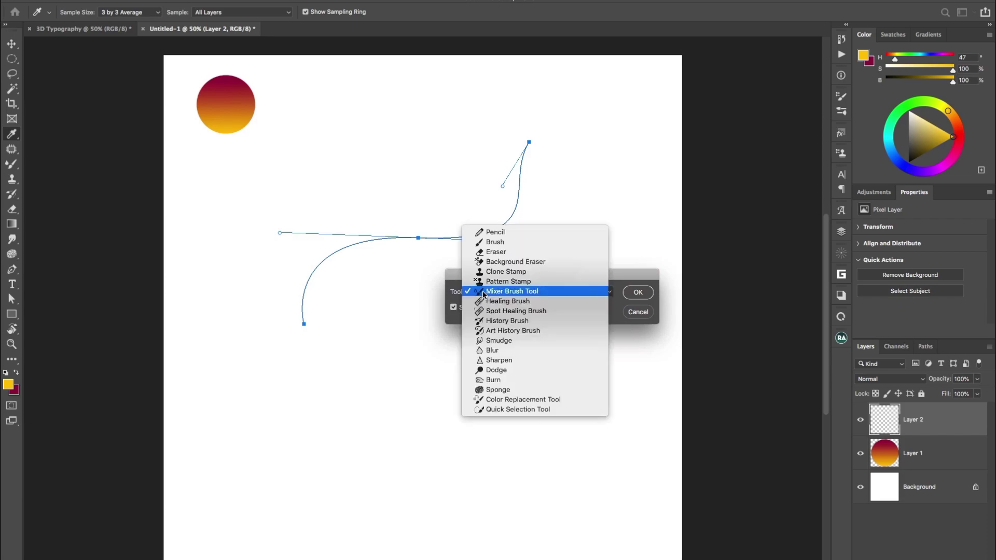
{"action": "left_click", "coordinate": [495, 296]}
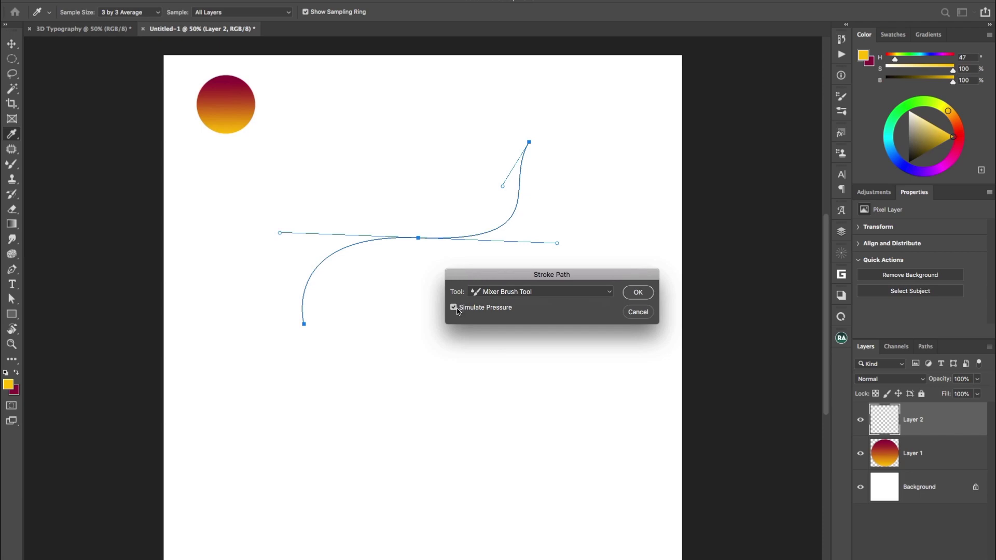
{"action": "left_click", "coordinate": [453, 308]}
{"action": "left_click", "coordinate": [638, 293]}
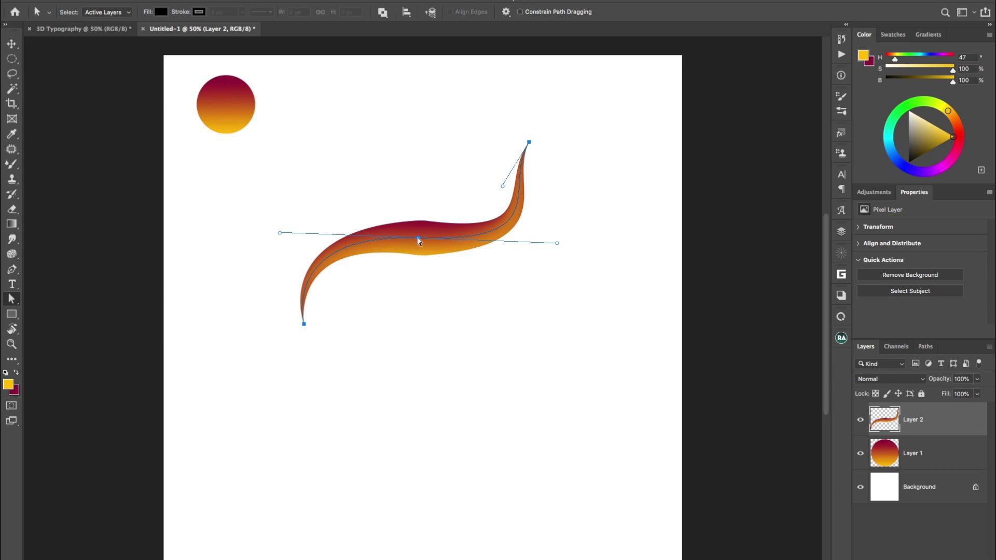
Move the path below the first stroke and shrink the mixer brush from 136 to 86 px.
{"action": "left_click_drag", "start_coordinate": [419, 240], "coordinate": [421, 283]}
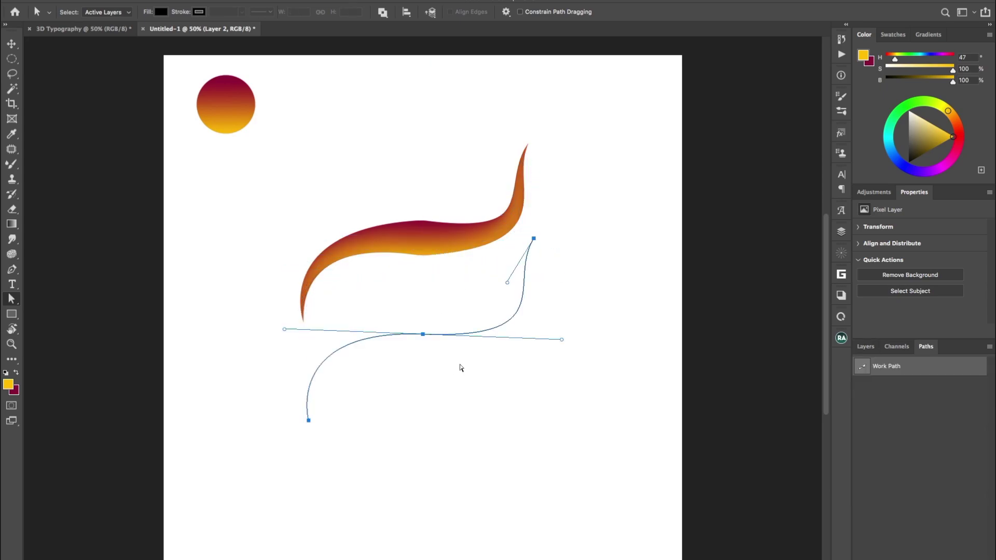
{"action": "key", "text": "b"}
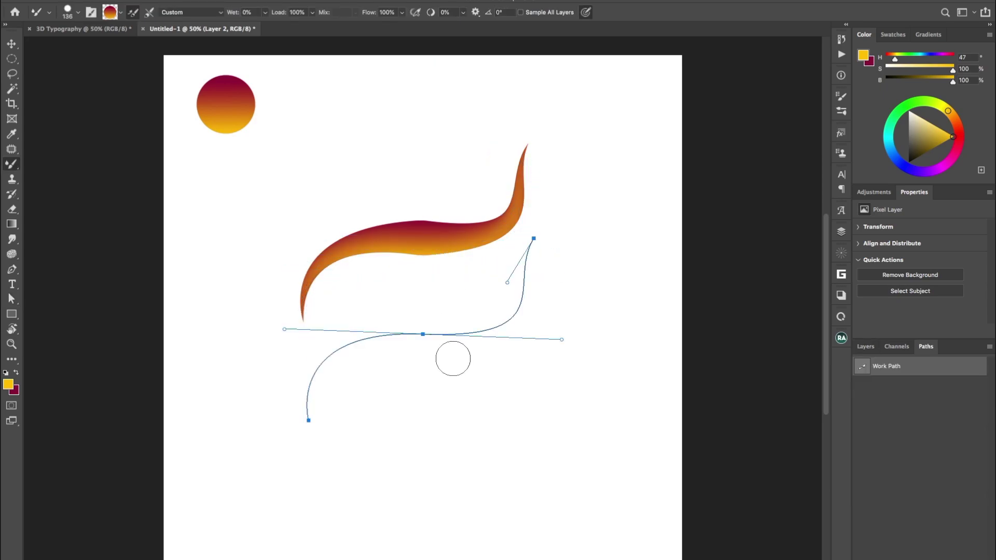
{"action": "right_click", "coordinate": [461, 364], "text": "alt"}
{"action": "left_click_drag", "start_coordinate": [459, 362], "coordinate": [455, 362]}
Stroke the lowered path with the 86 px brush, then deselect it and reselect the whole path.
{"action": "key", "text": "a"}
{"action": "right_click", "coordinate": [423, 335]}
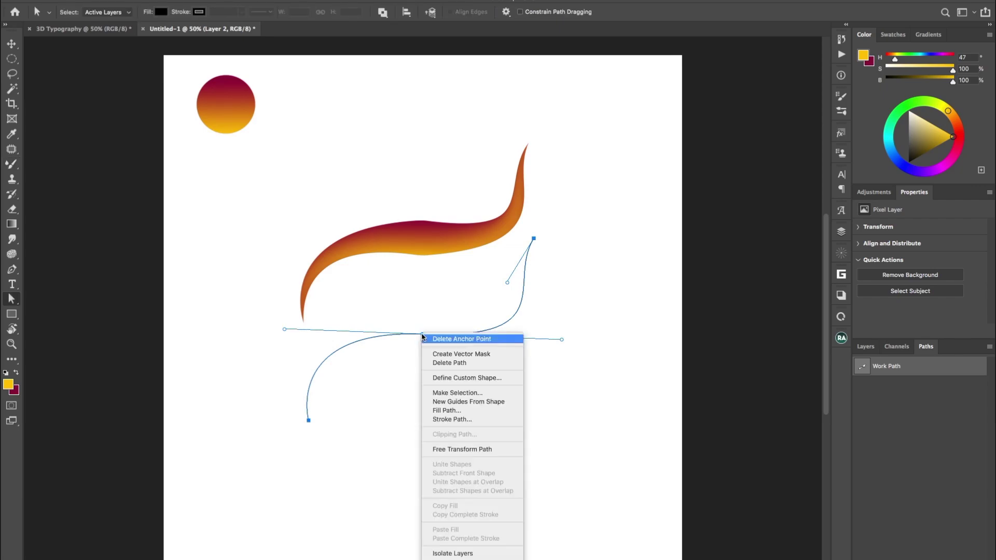
{"action": "left_click", "coordinate": [451, 419]}
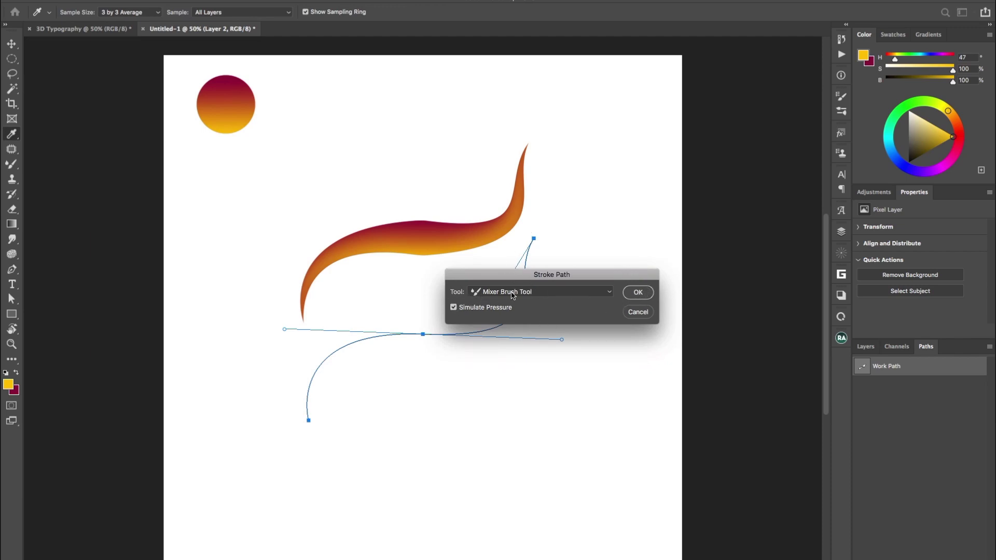
{"action": "left_click", "coordinate": [638, 293]}
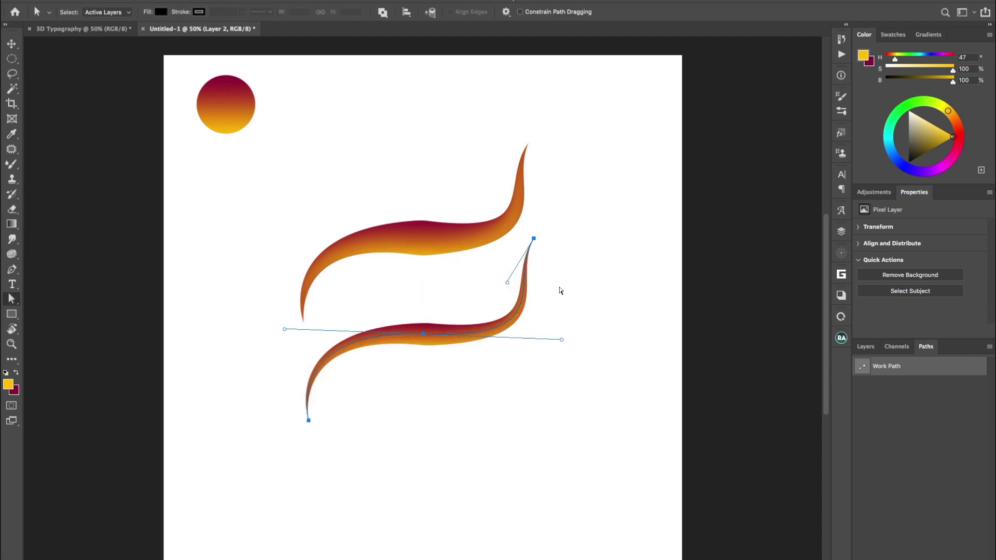
{"action": "left_click", "coordinate": [481, 378]}
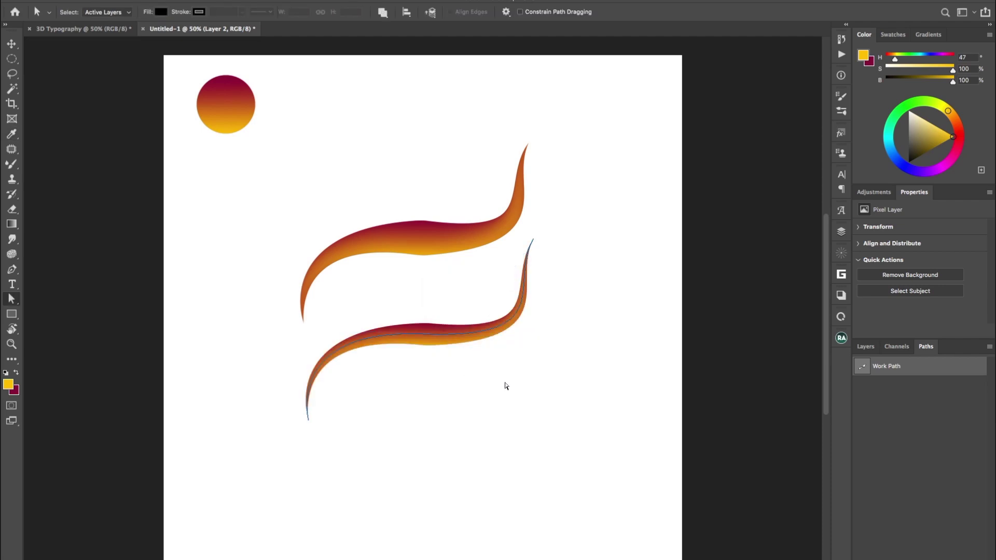
{"action": "left_click", "coordinate": [865, 346]}
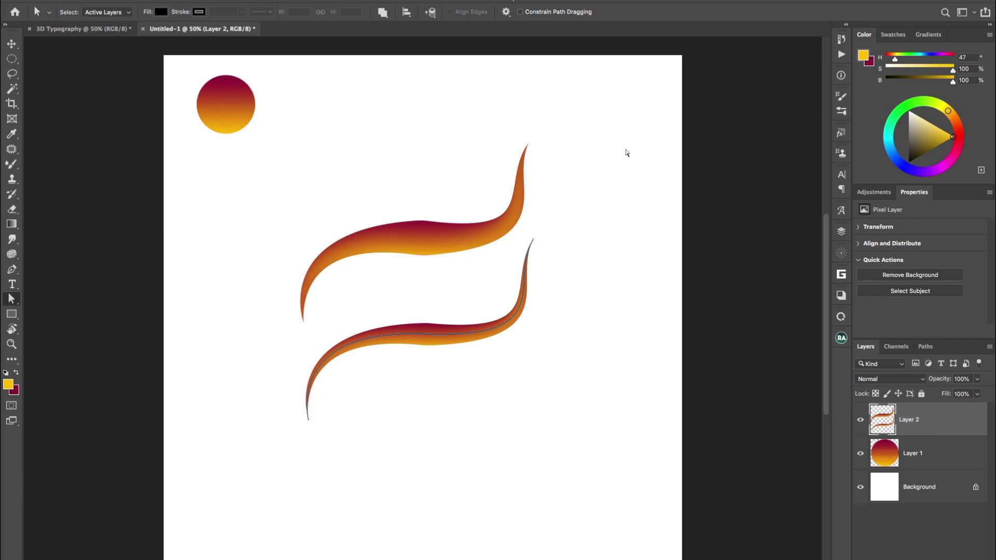
{"action": "left_click_drag", "start_coordinate": [613, 163], "coordinate": [242, 486]}
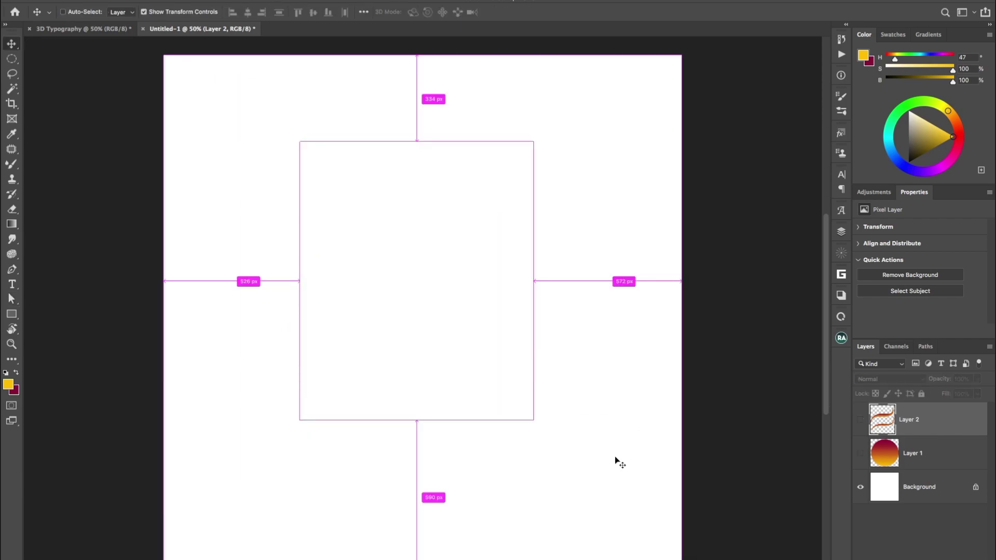
Paste the copied S shape as a path, select it, and add an empty Layer 3.
{"action": "key", "text": "ctrl"}
{"action": "key", "text": "super"}
{"action": "key", "text": "ctrl+v"}
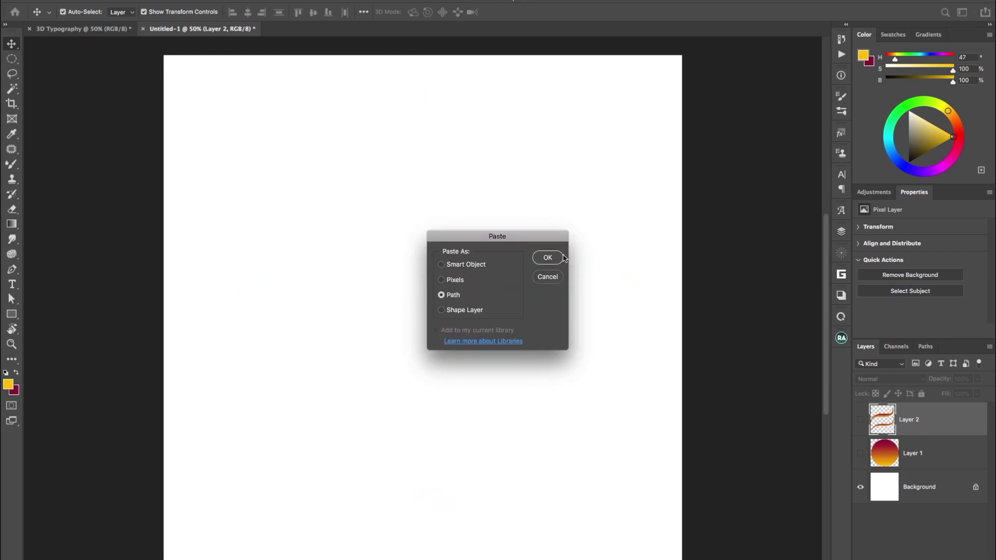
{"action": "key", "text": "Return"}
{"action": "left_click", "coordinate": [925, 346]}
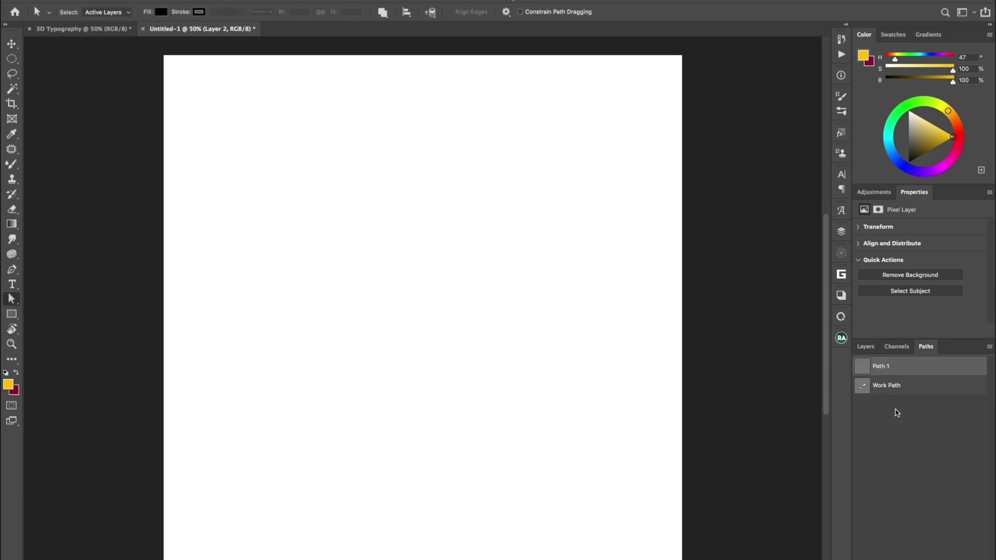
{"action": "key", "text": "ctrl+v"}
{"action": "left_click", "coordinate": [552, 261]}
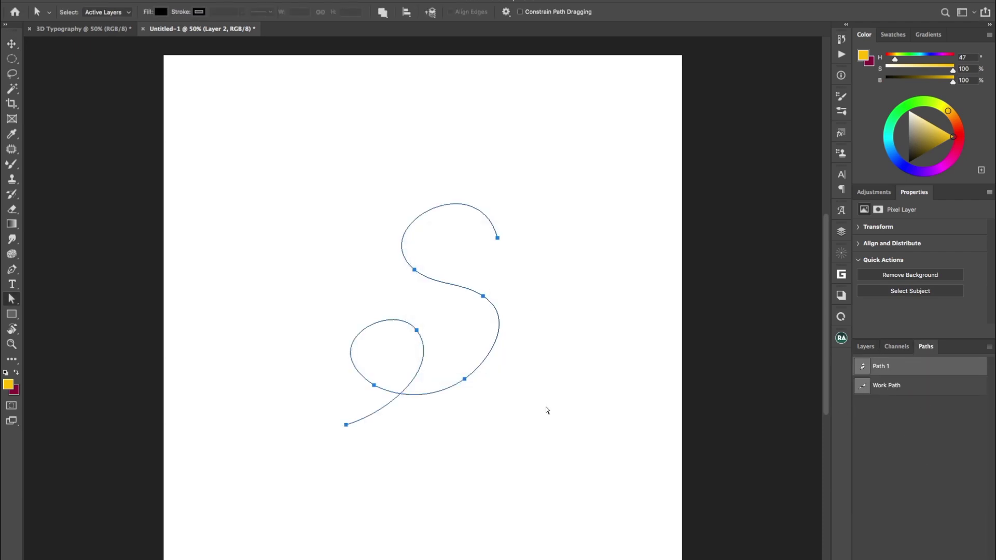
{"action": "left_click_drag", "start_coordinate": [551, 181], "coordinate": [266, 473]}
{"action": "left_click", "coordinate": [865, 346]}
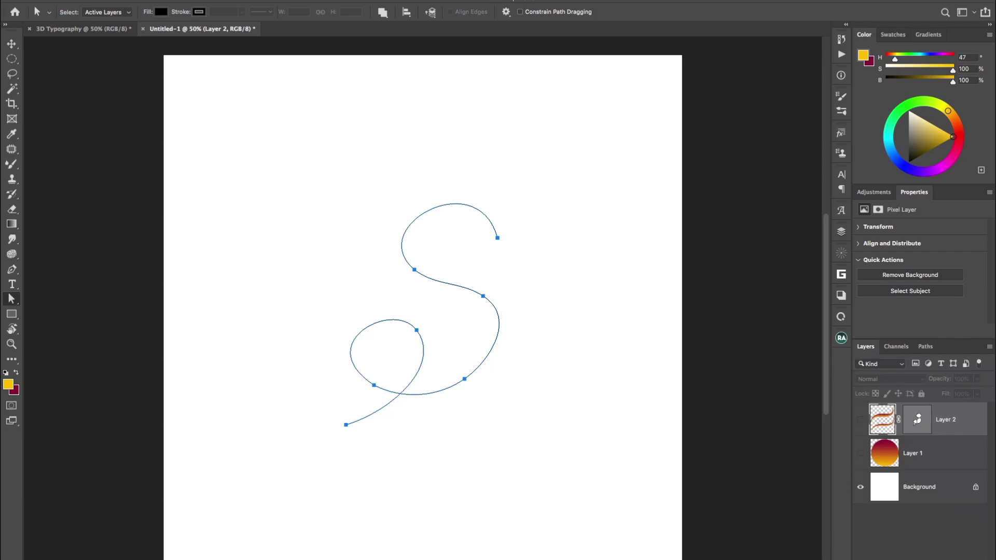
{"action": "key", "text": "ctrl+shift+alt+n"}
Stroke the S path with the 86 px mixer brush, then undo it.
{"action": "right_click", "coordinate": [421, 276]}
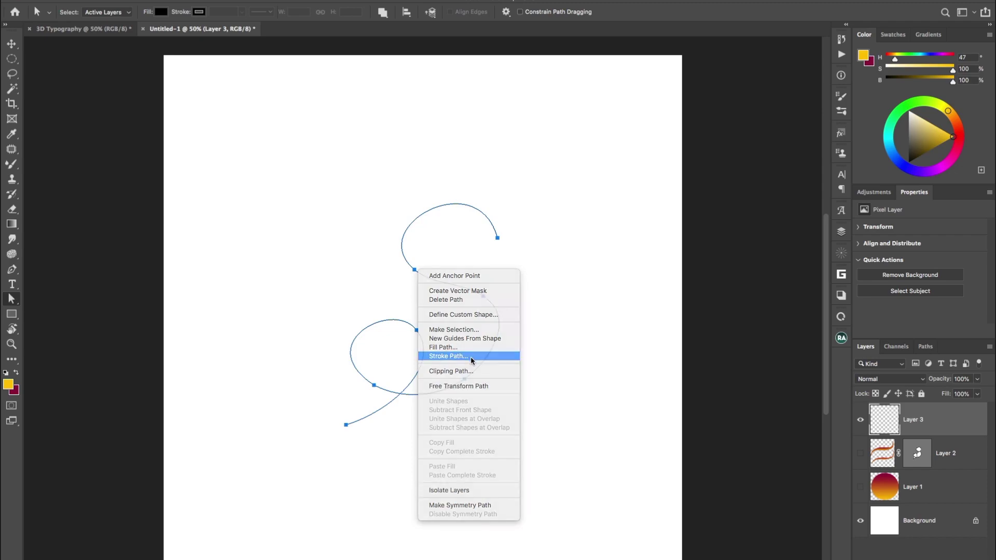
{"action": "left_click", "coordinate": [449, 356]}
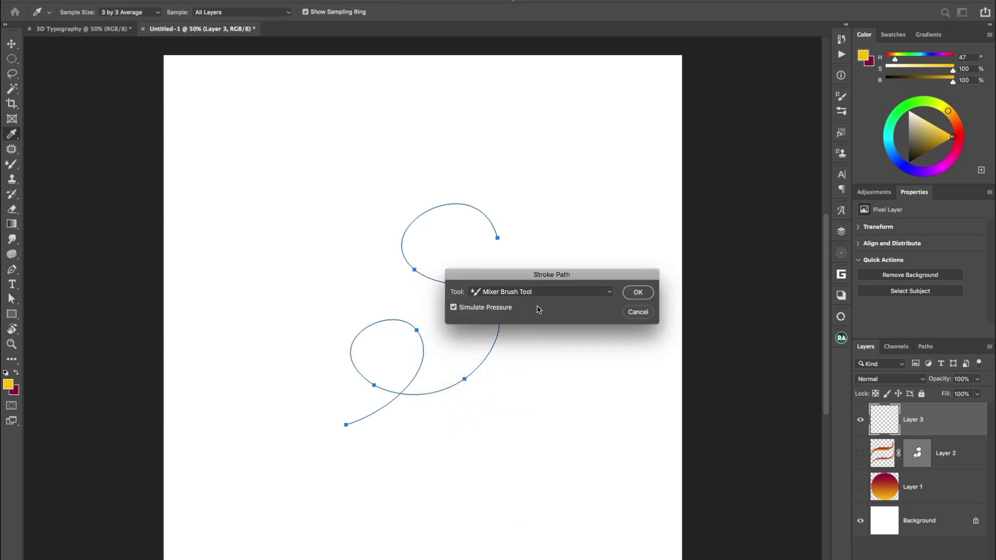
{"action": "left_click", "coordinate": [642, 292]}
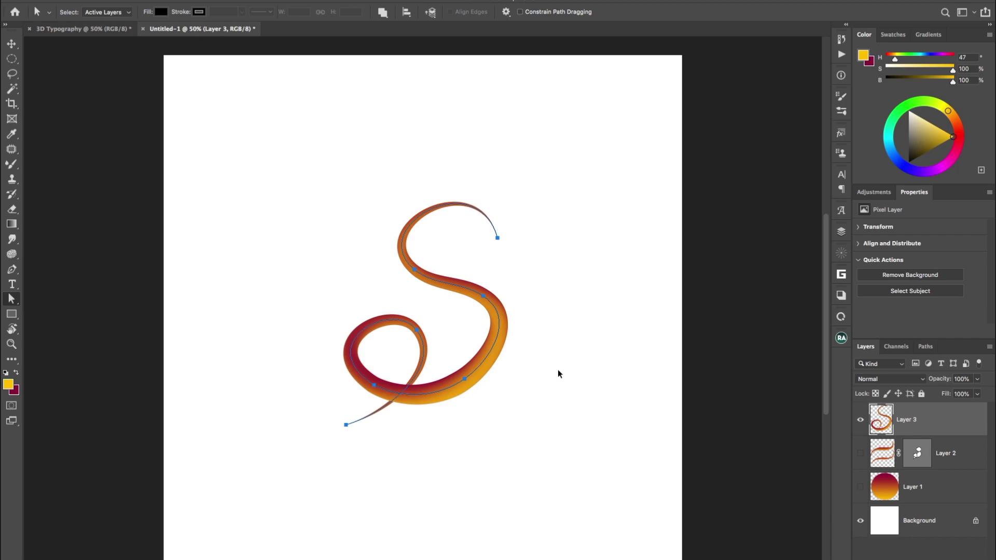
{"action": "key", "text": "ctrl+z"}
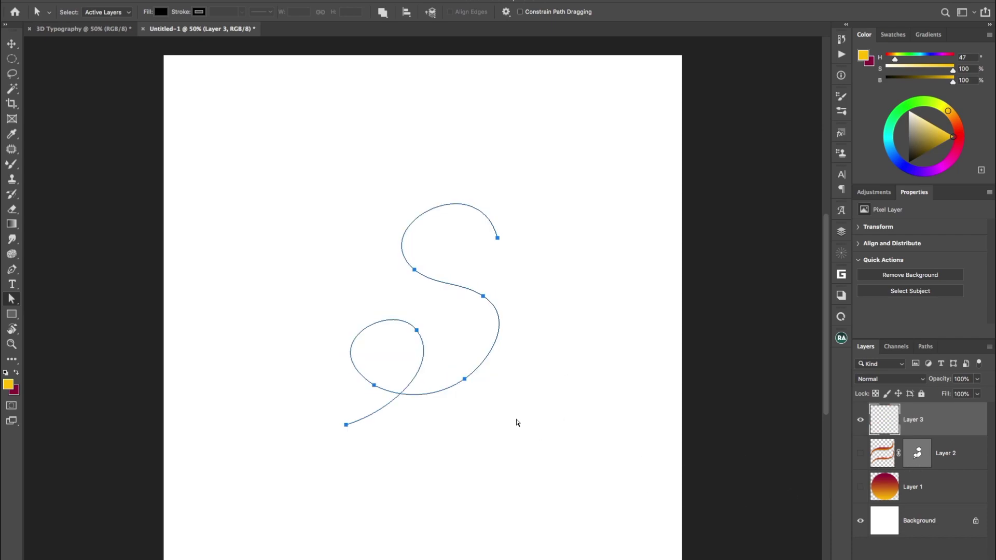
Enlarge the mixer brush to 132 px, stroke the S path, then undo that stroke.
{"action": "key", "text": "b"}
{"action": "left_click_drag", "start_coordinate": [506, 368], "coordinate": [511, 374]}
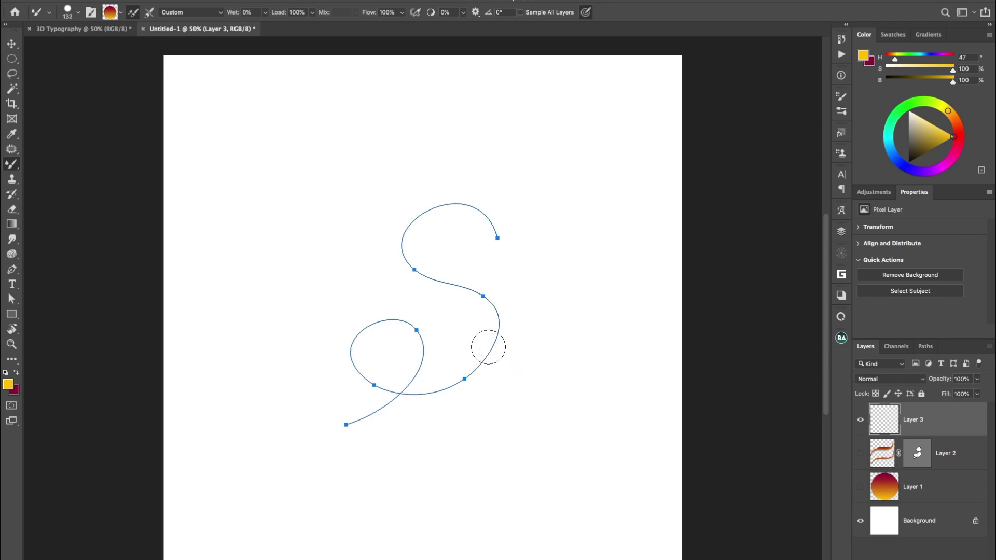
{"action": "key", "text": "a"}
{"action": "right_click", "coordinate": [476, 342]}
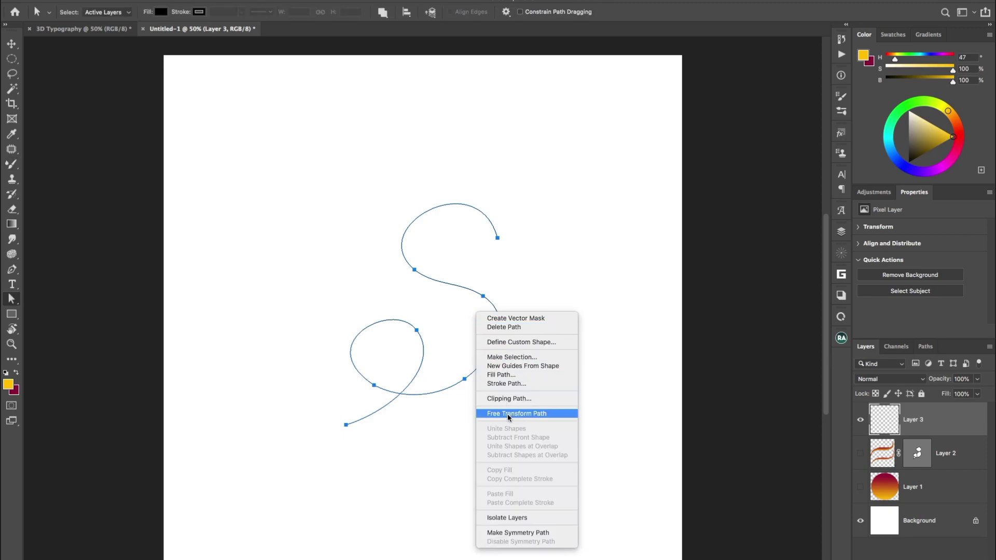
{"action": "left_click", "coordinate": [516, 383]}
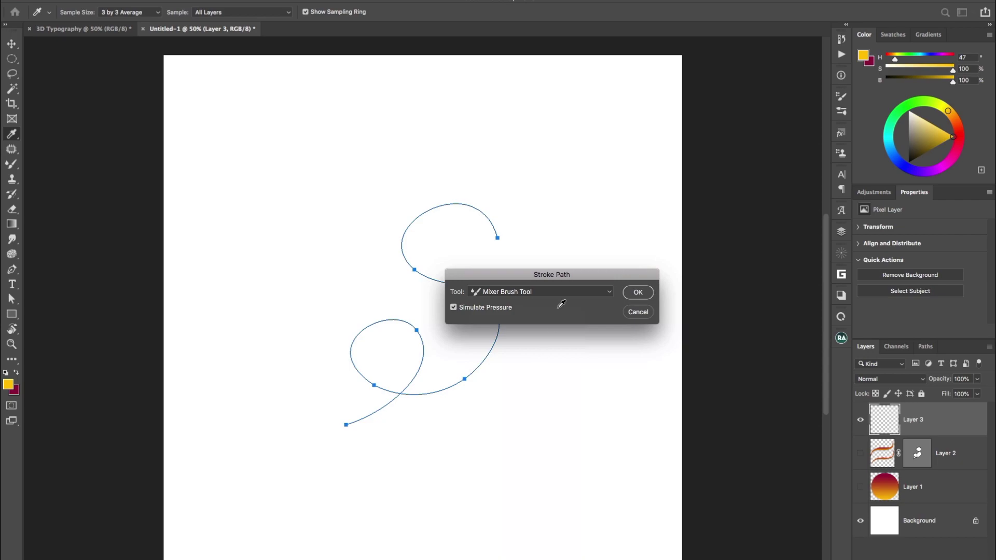
{"action": "left_click", "coordinate": [638, 294]}
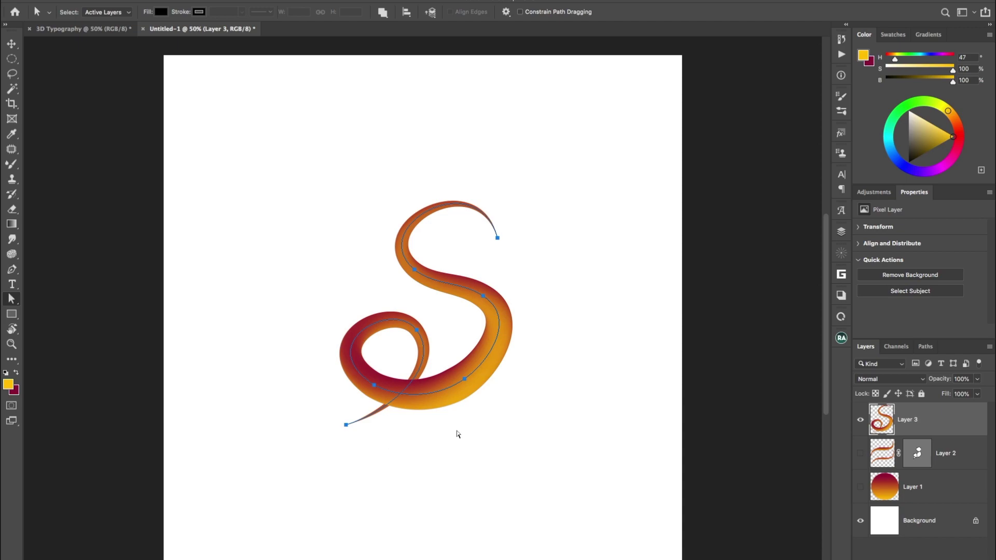
{"action": "key", "text": "ctrl+z"}
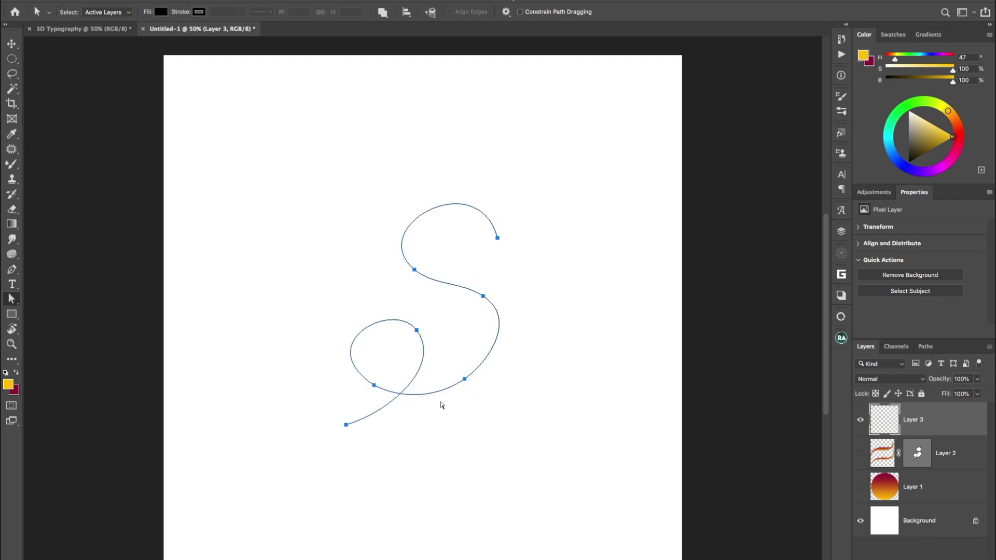
Reshape the S tail's end anchor, stroke the S path, and hide the path outline.
{"action": "left_click", "coordinate": [345, 425]}
{"action": "key", "text": "p"}
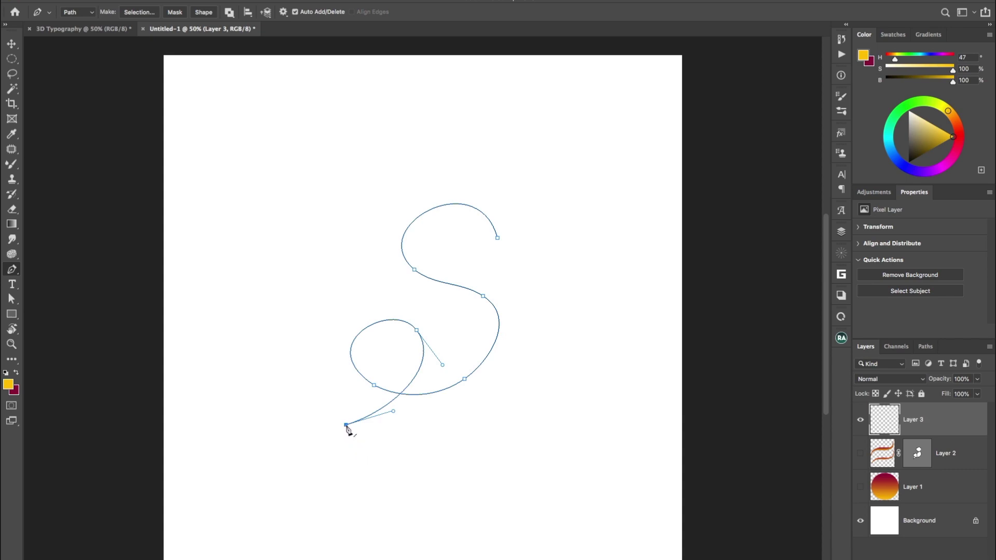
{"action": "key", "text": "a"}
{"action": "right_click", "coordinate": [435, 321]}
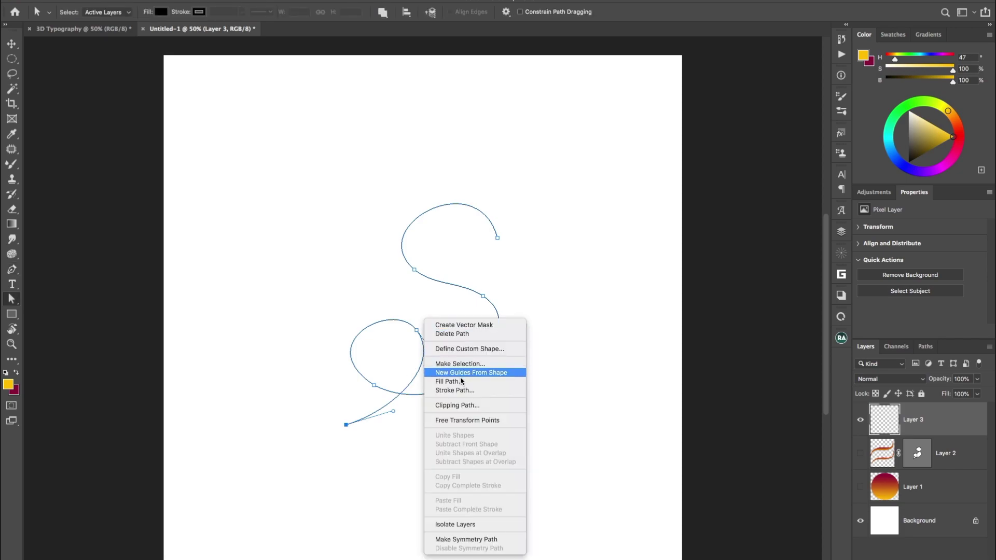
{"action": "left_click", "coordinate": [465, 391]}
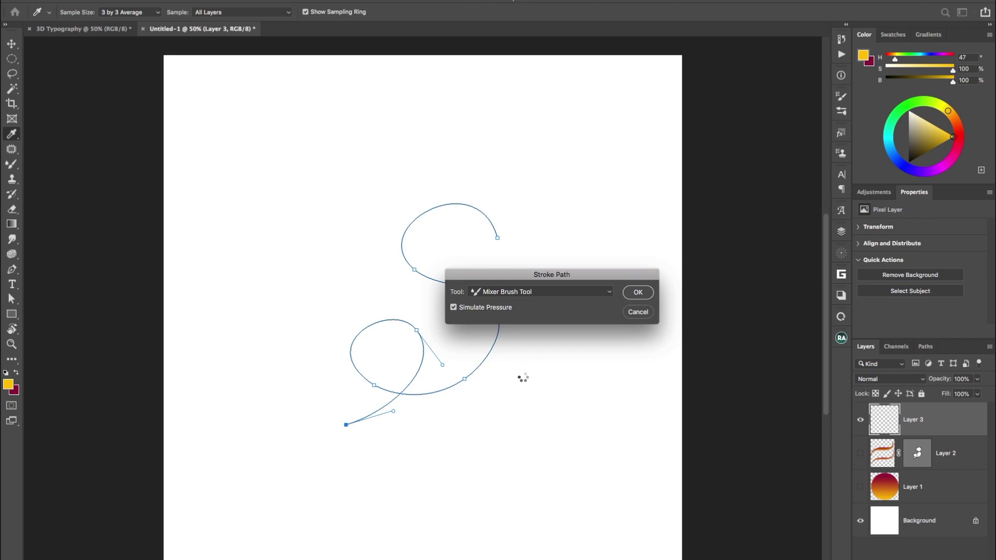
{"action": "left_click", "coordinate": [925, 346]}
{"action": "left_click", "coordinate": [887, 410]}
{"action": "left_click", "coordinate": [865, 346]}
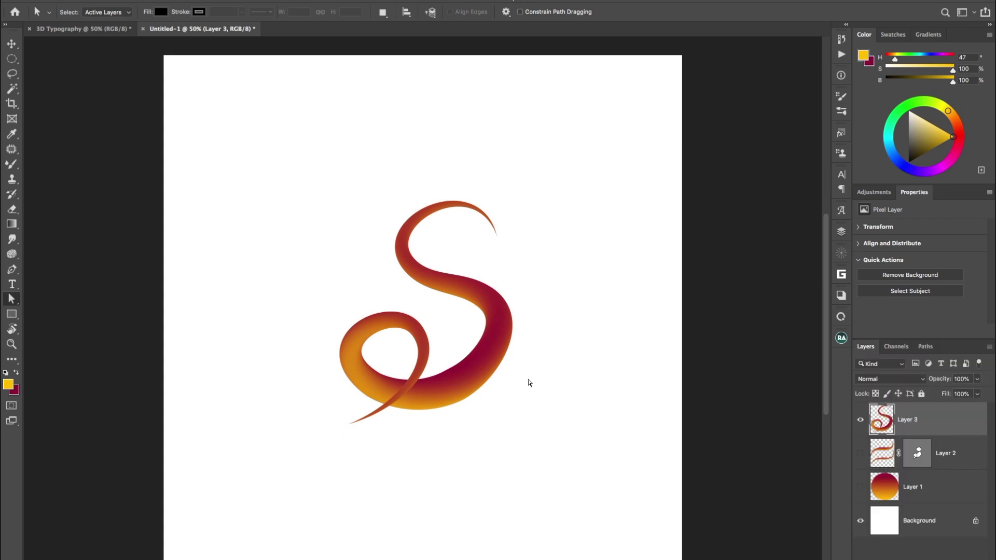
Add Layer 4 above the S and zoom in on its lower loop.
{"action": "key", "text": "v"}
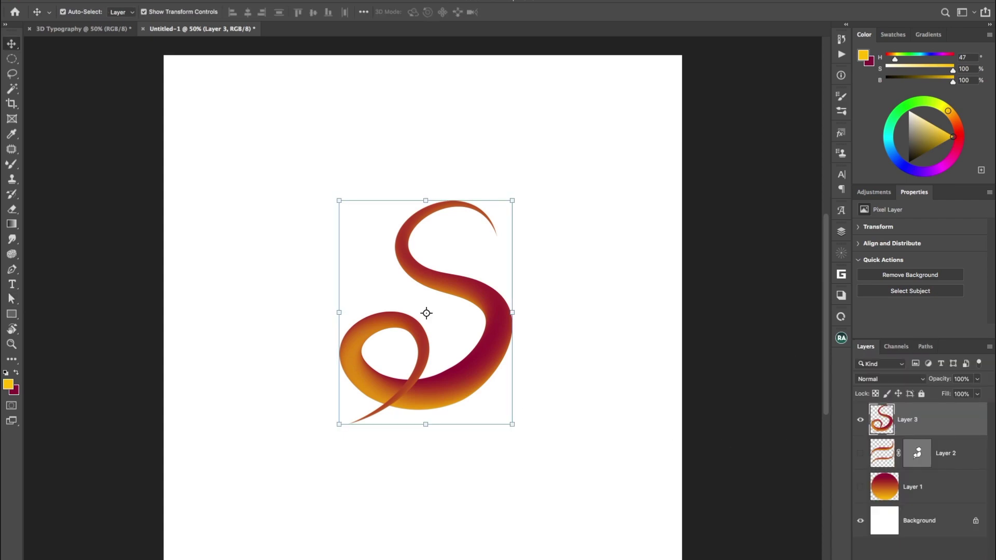
{"action": "key", "text": "ctrl+shift+alt+n"}
{"action": "key", "text": "z"}
{"action": "left_click_drag", "start_coordinate": [424, 411], "coordinate": [536, 460]}
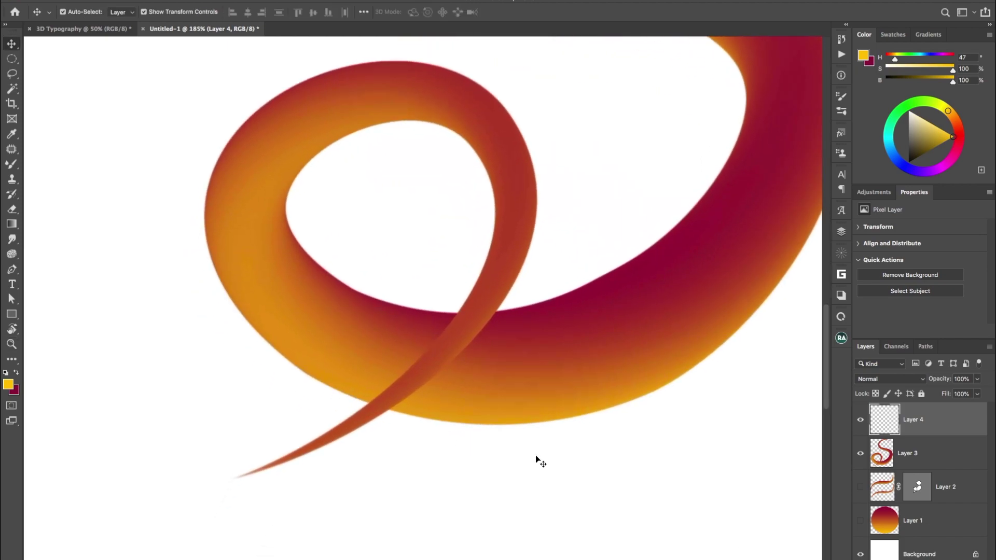
Outline where the tail crosses the loop with a closed path and turn it into a selection.
{"action": "key", "text": "p"}
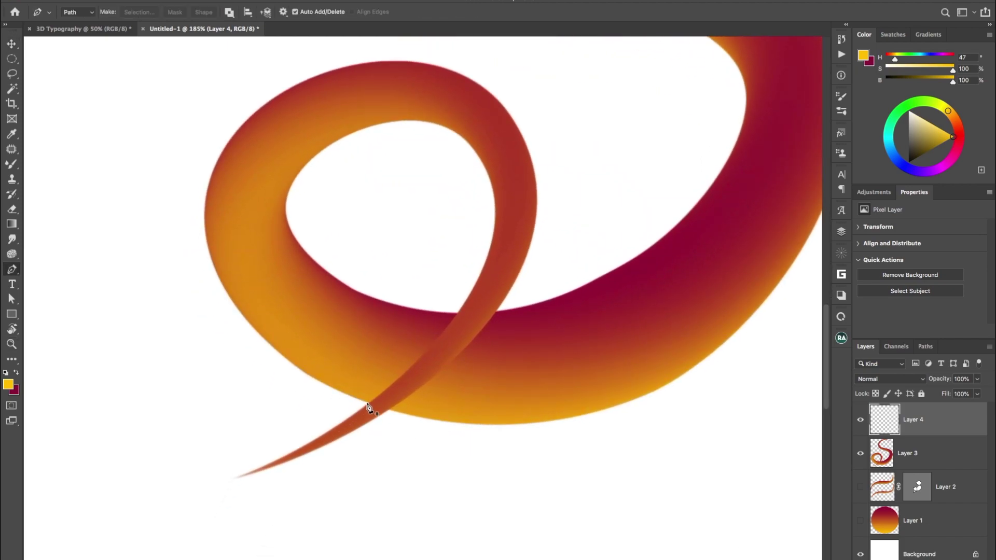
{"action": "left_click", "coordinate": [367, 404]}
{"action": "left_click_drag", "start_coordinate": [458, 313], "coordinate": [437, 352]}
{"action": "left_click_drag", "start_coordinate": [458, 312], "coordinate": [407, 294]}
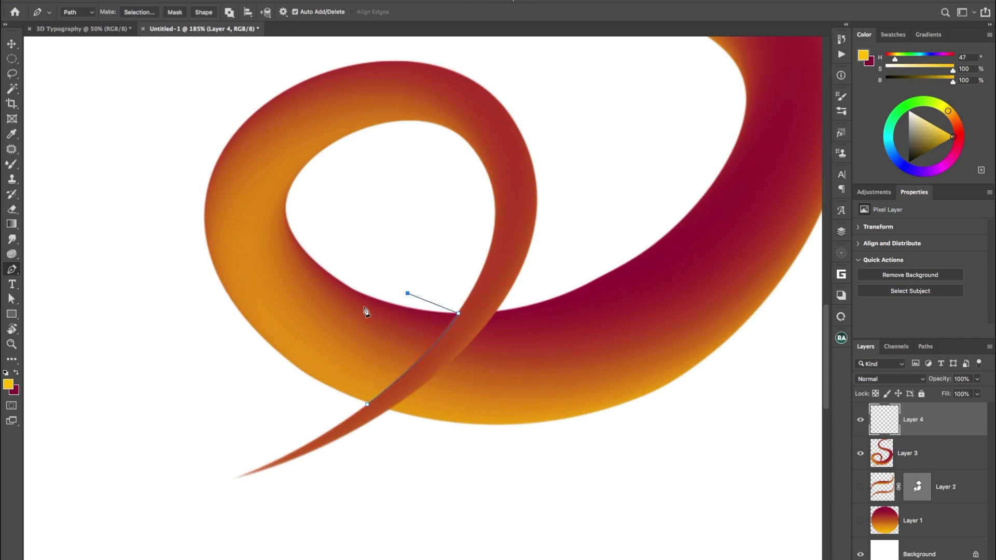
{"action": "left_click_drag", "start_coordinate": [351, 278], "coordinate": [315, 382]}
{"action": "left_click", "coordinate": [367, 405]}
{"action": "key", "text": "ctrl+Return"}
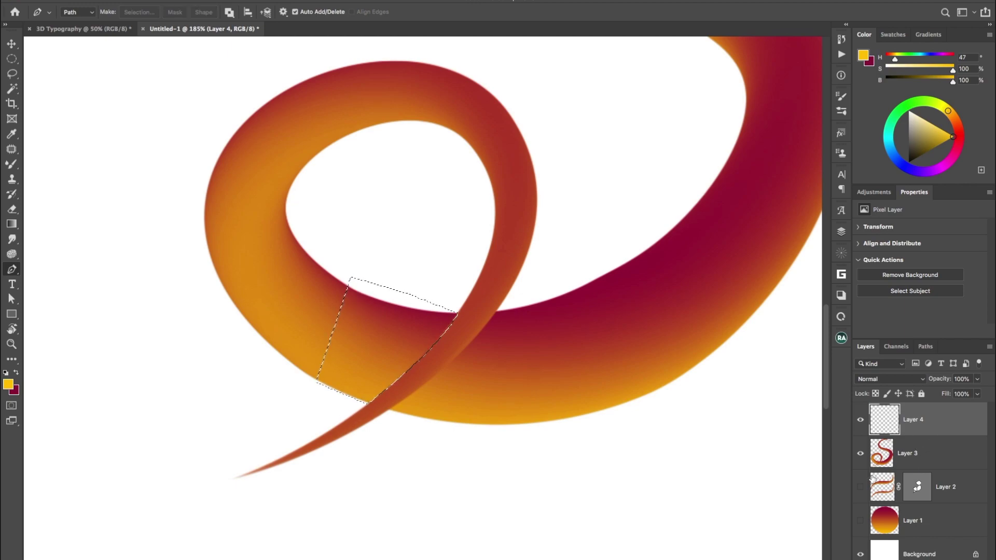
Set up the plain Brush with black colour and an 84 px Soft Round tip.
{"action": "key", "text": "b"}
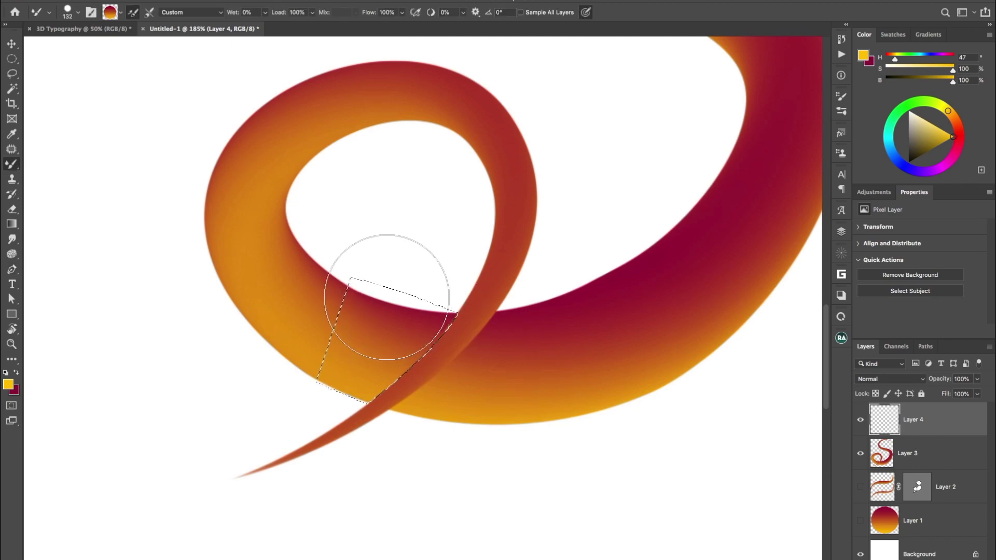
{"action": "right_click", "coordinate": [11, 164]}
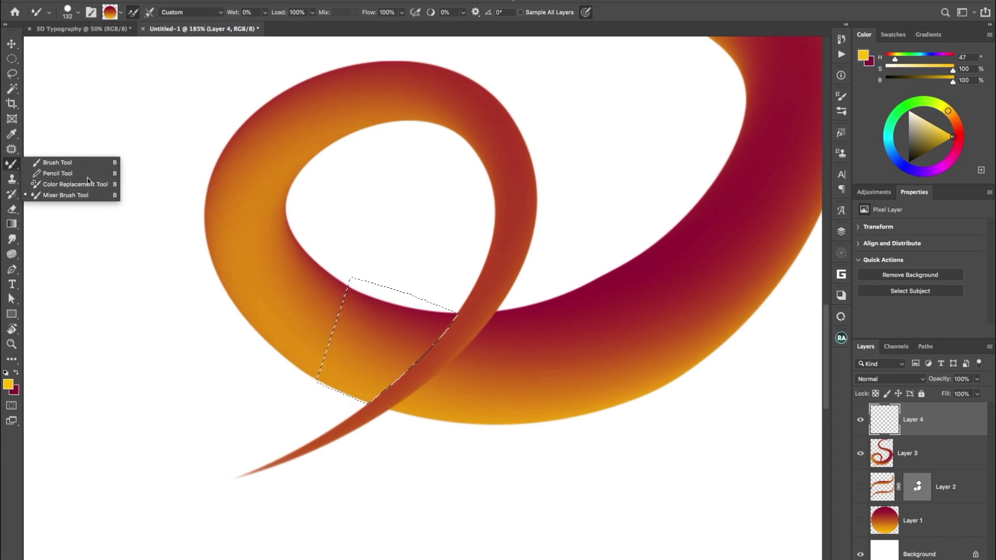
{"action": "left_click", "coordinate": [62, 162]}
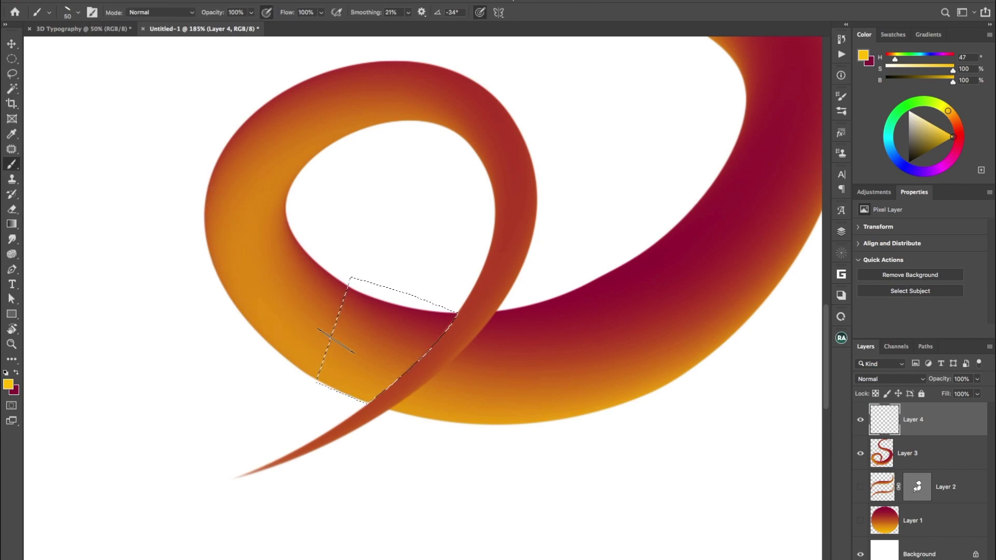
{"action": "key", "text": "d"}
{"action": "right_click", "coordinate": [293, 266]}
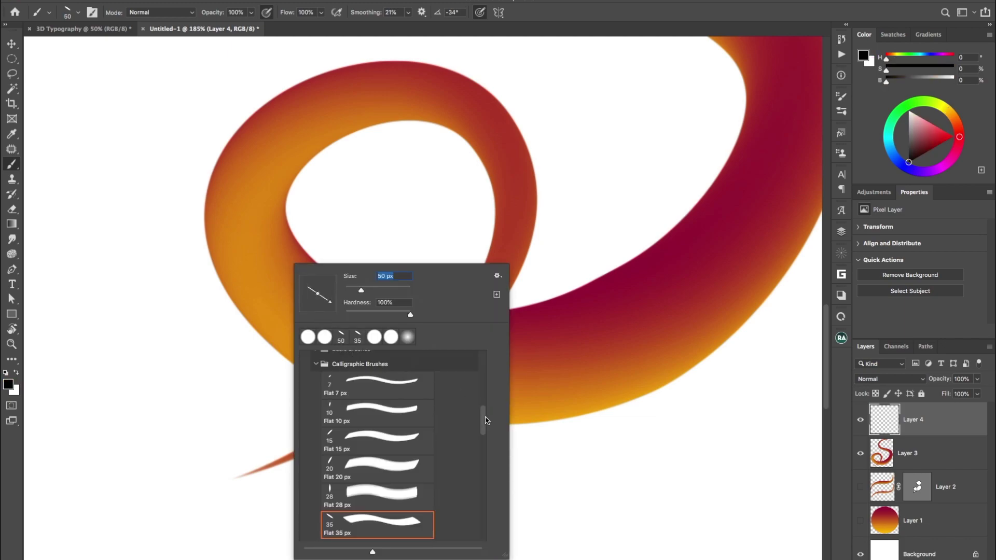
{"action": "left_click_drag", "start_coordinate": [487, 420], "coordinate": [479, 337]}
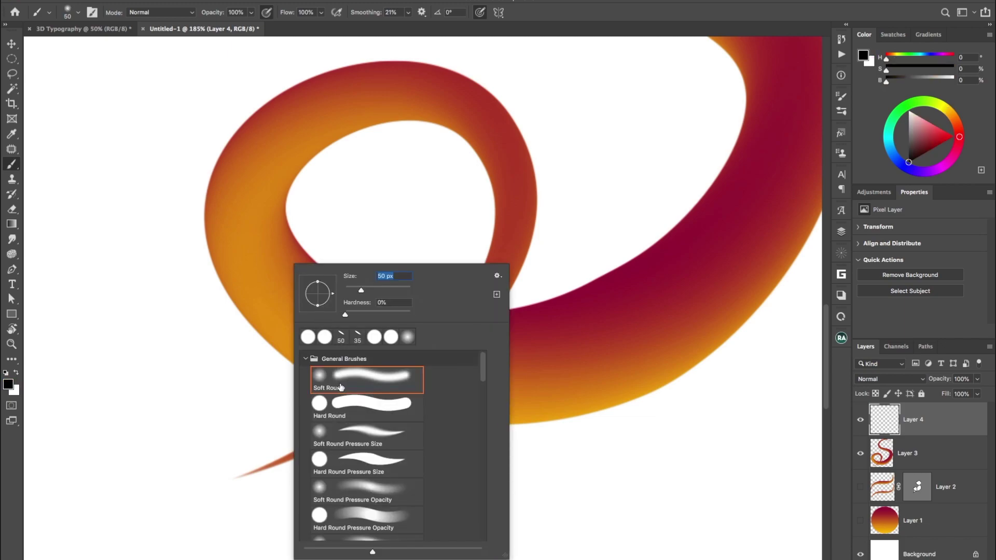
{"action": "left_click", "coordinate": [570, 17]}
{"action": "left_click", "coordinate": [416, 255], "text": "ctrl+alt"}
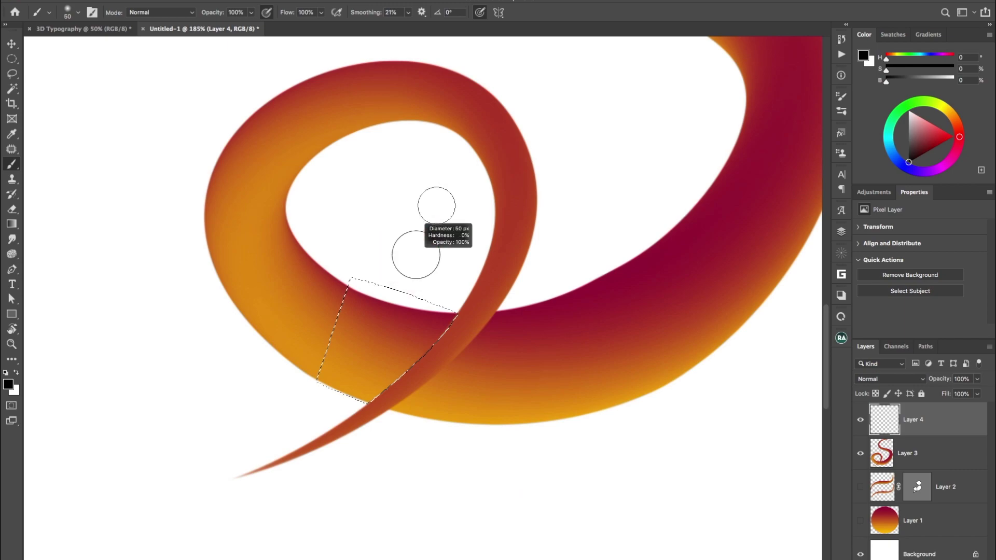
{"action": "left_click_drag", "start_coordinate": [418, 254], "coordinate": [427, 253]}
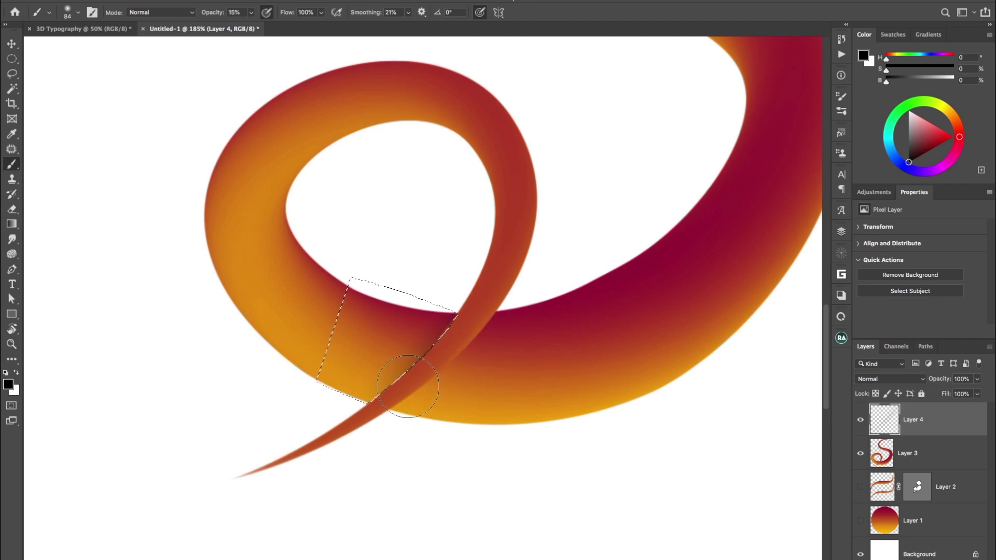
Paint a soft black shadow along the tail's edge inside the selection, then deselect.
{"action": "mouse_move", "coordinate": [468, 312]}
{"action": "left_mouse_down"}
{"action": "mouse_move", "coordinate": [358, 401]}
{"action": "mouse_move", "coordinate": [444, 317]}
{"action": "mouse_move", "coordinate": [412, 362]}
{"action": "mouse_move", "coordinate": [470, 291]}
{"action": "mouse_move", "coordinate": [422, 355]}
{"action": "mouse_move", "coordinate": [370, 388]}
{"action": "mouse_move", "coordinate": [473, 364]}
{"action": "mouse_move", "coordinate": [401, 380]}
{"action": "mouse_move", "coordinate": [453, 311]}
{"action": "left_mouse_up"}
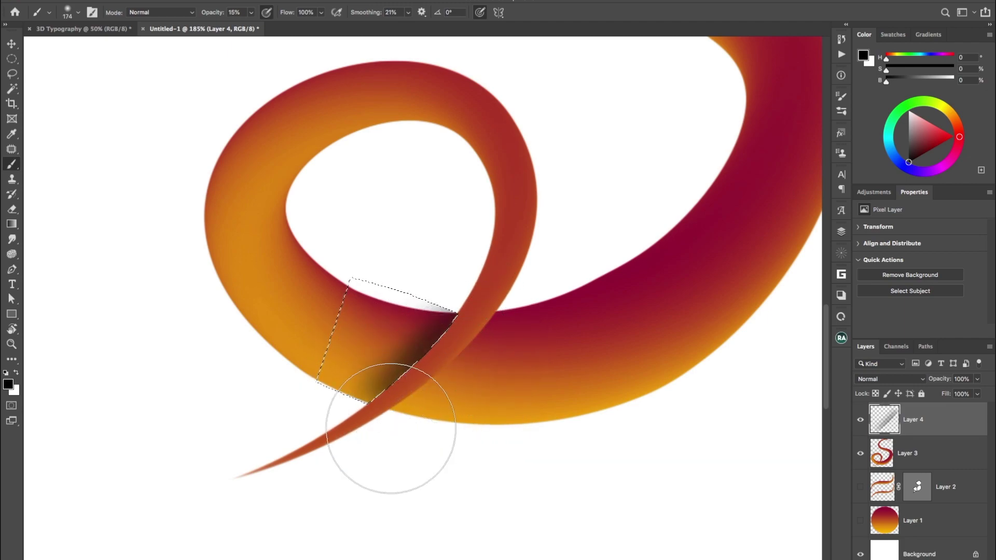
{"action": "key", "text": "ctrl+d"}
{"action": "key", "text": "v"}
{"action": "scroll", "coordinate": [465, 431], "scroll_direction": "up", "scroll_amount": 3}
{"action": "scroll", "coordinate": [465, 431], "scroll_direction": "right", "scroll_amount": 3}
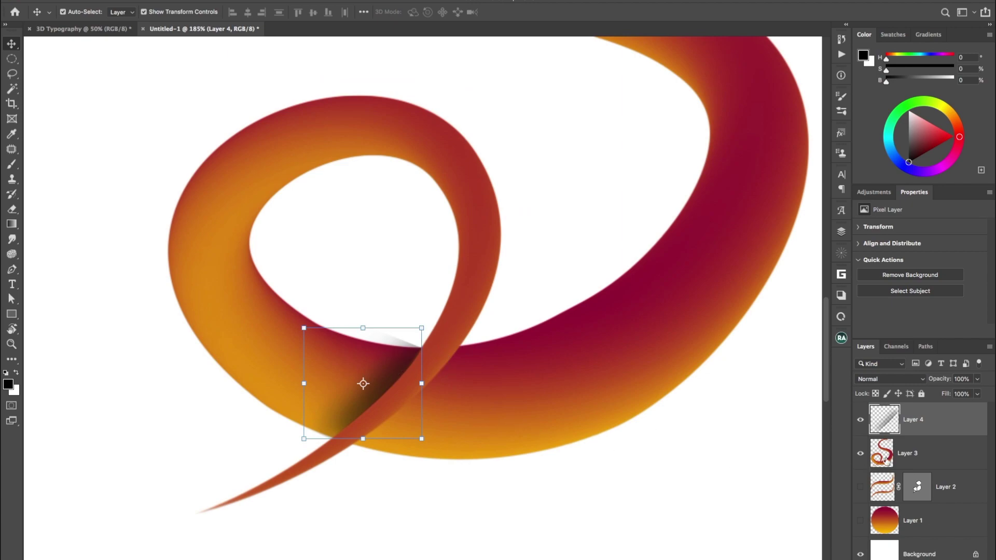
Load the S ribbon's outline, invert it, and erase the shadow spilling outside the ribbon.
{"action": "key", "text": "ctrl"}
{"action": "left_click", "coordinate": [881, 459], "text": "ctrl"}
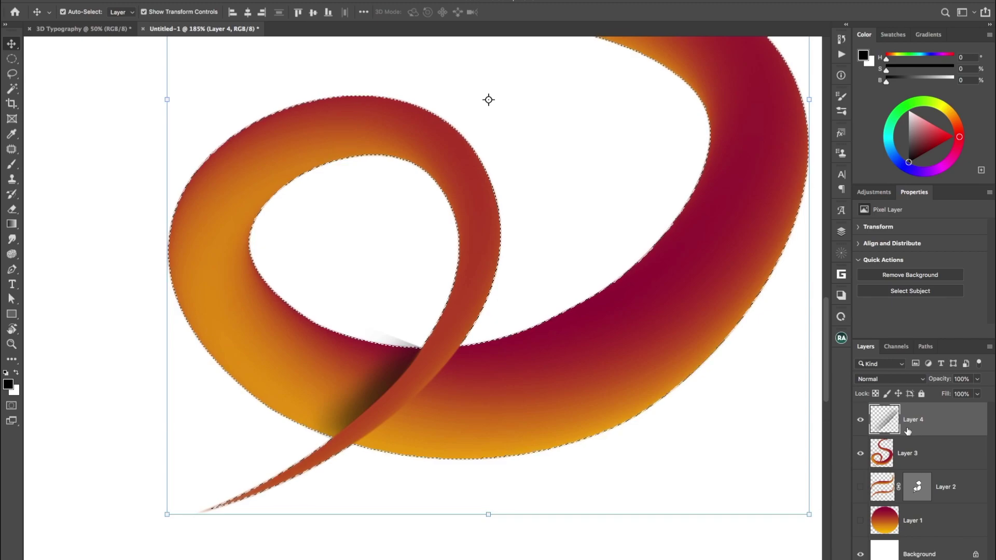
{"action": "key", "text": "ctrl+shift+i"}
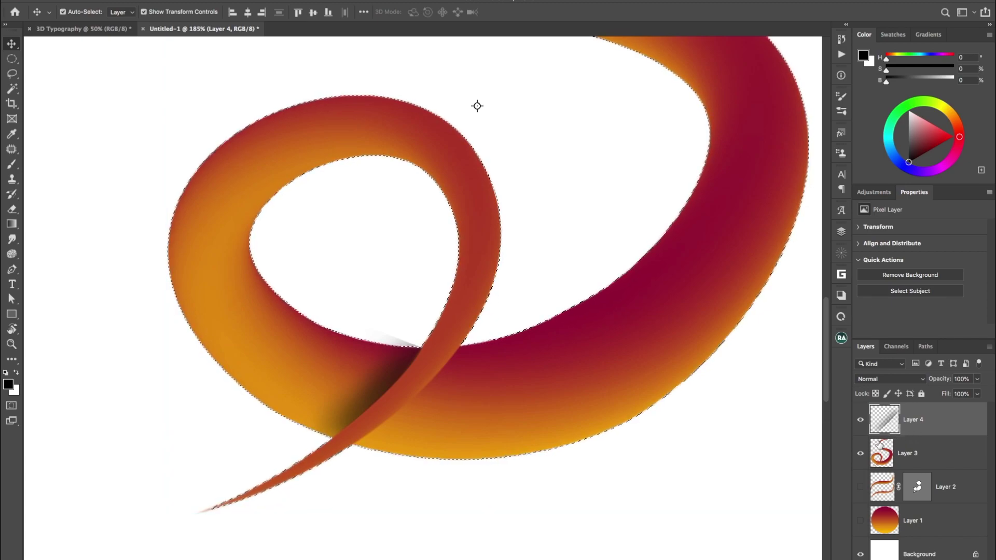
{"action": "key", "text": "e"}
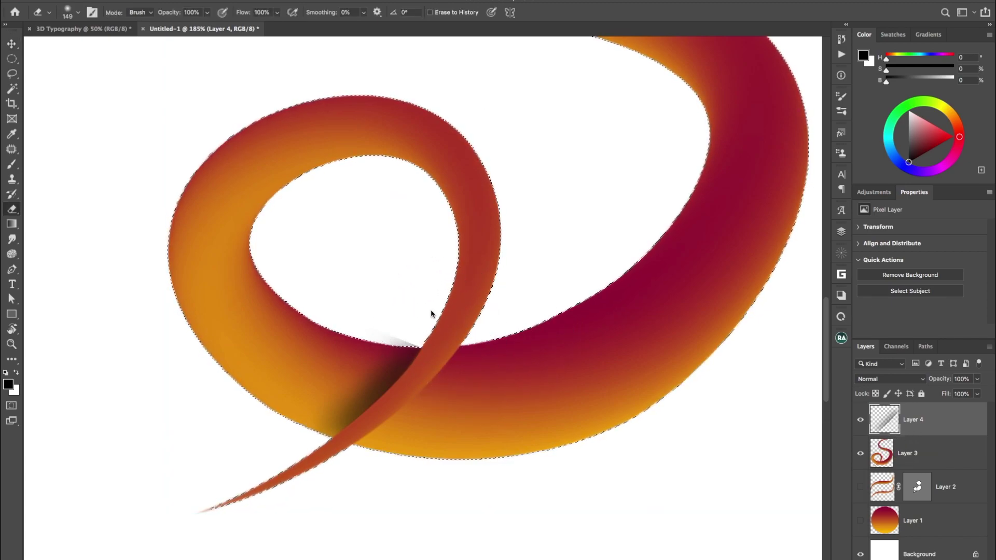
{"action": "left_click_drag", "start_coordinate": [418, 326], "coordinate": [349, 327]}
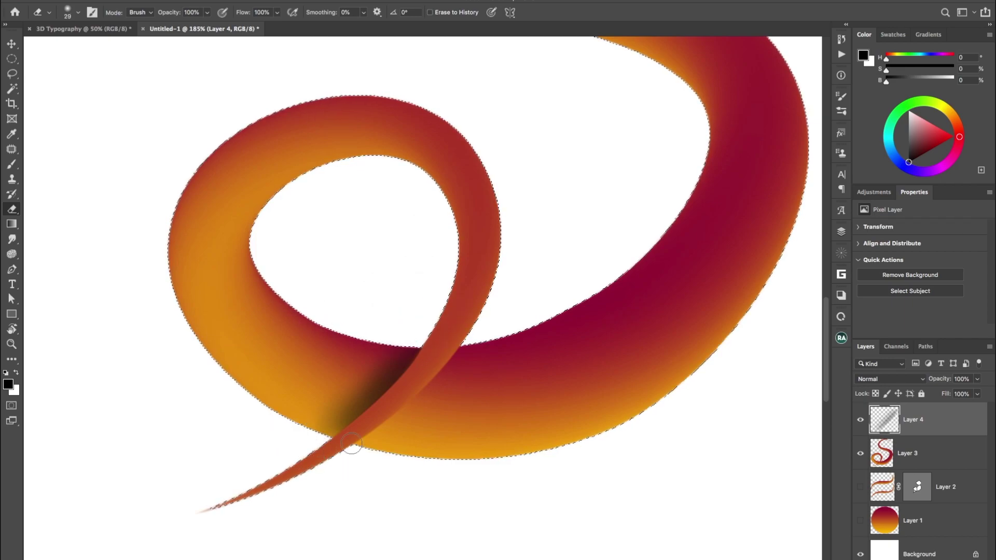
{"action": "key", "text": "v"}
{"action": "key", "text": "ctrl+d"}
Zoom out to the whole poster and toggle the shadow layer to compare.
{"action": "left_click_drag", "start_coordinate": [521, 410], "coordinate": [468, 410]}
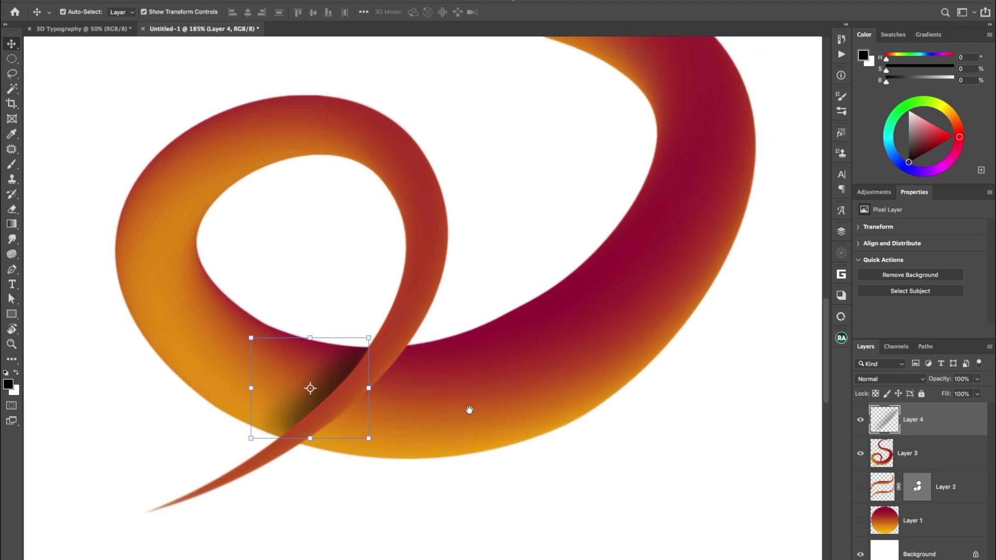
{"action": "key", "text": "ctrl+minus"}
{"action": "key", "text": "ctrl+minus"}
{"action": "key", "text": "ctrl+minus"}
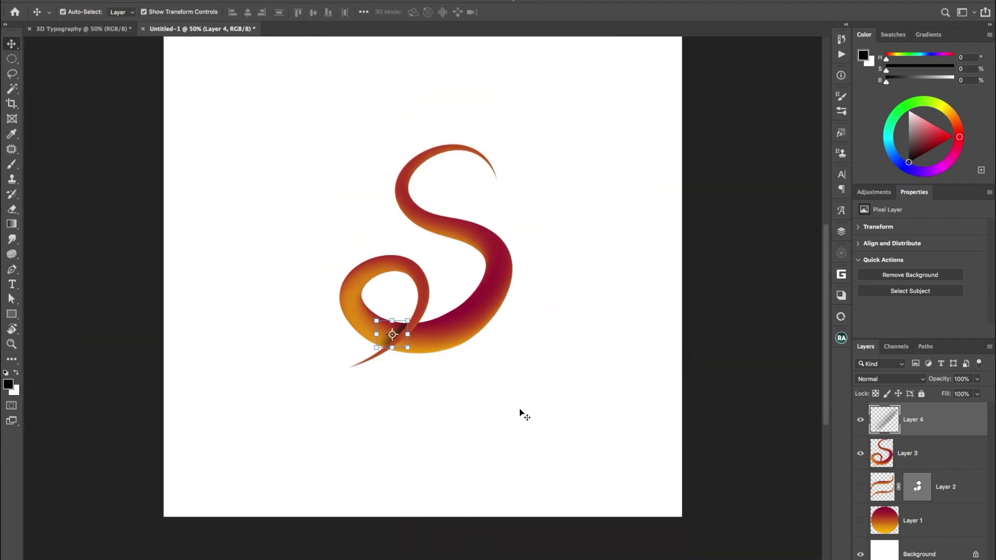
{"action": "left_click", "coordinate": [523, 414]}
{"action": "scroll", "coordinate": [423, 358], "scroll_direction": "up", "scroll_amount": 3}
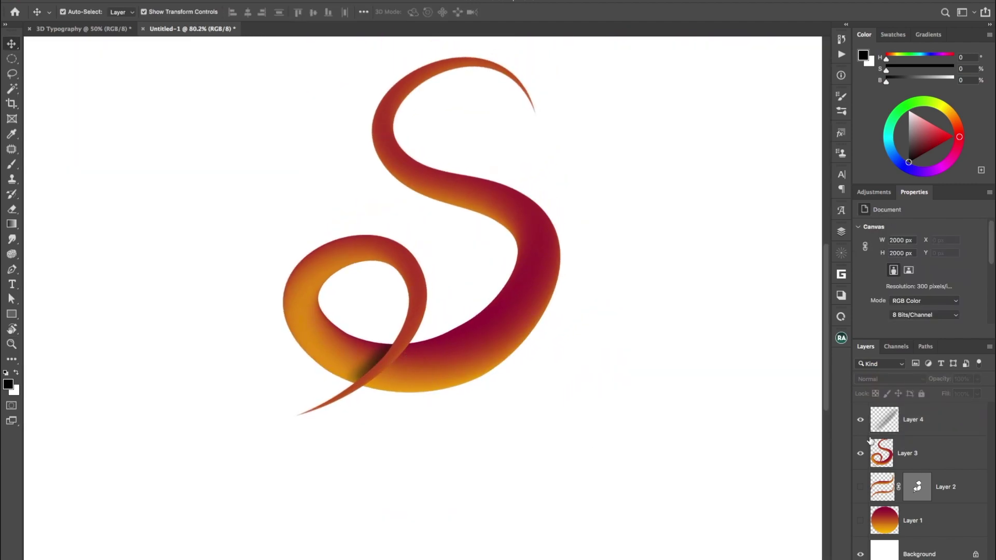
{"action": "left_click", "coordinate": [858, 422]}
{"action": "left_click", "coordinate": [858, 421]}
{"action": "left_click_drag", "start_coordinate": [530, 430], "coordinate": [481, 466]}
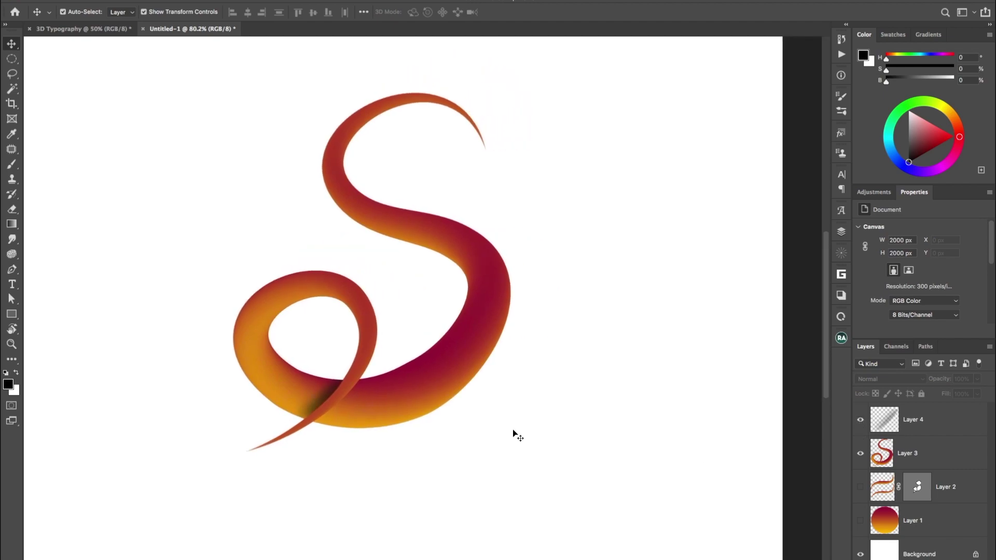
{"action": "key", "text": "ctrl+minus"}
{"action": "key", "text": "ctrl+minus"}
{"action": "scroll", "coordinate": [447, 415], "scroll_direction": "left", "scroll_amount": 2}
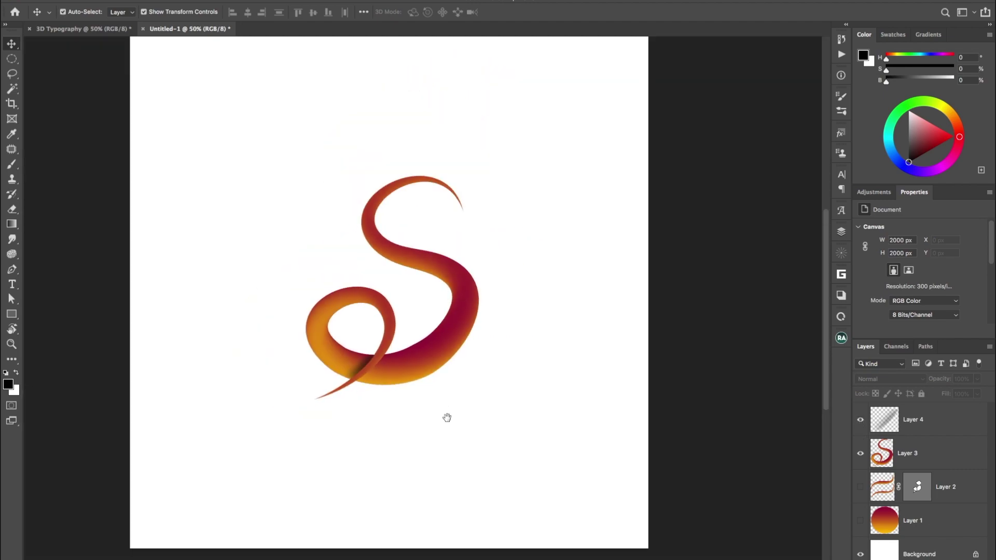
Link the shadow Layer 4 with the S Layer 3.
{"action": "left_click", "coordinate": [941, 427]}
{"action": "left_click", "coordinate": [923, 464], "text": "shift"}
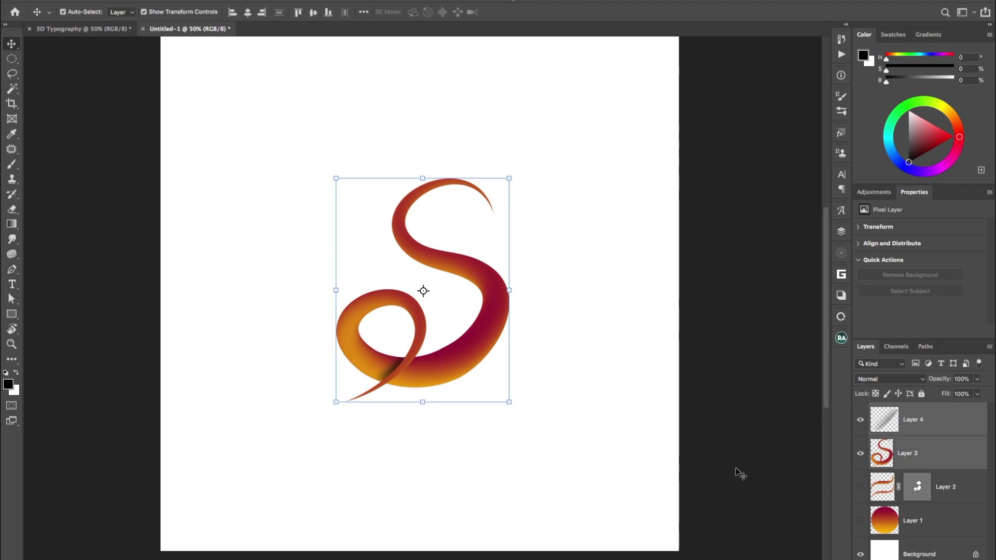
{"action": "right_click", "coordinate": [456, 346]}
{"action": "left_click", "coordinate": [481, 368]}
On a new layer, paint a large 460 px soft black dab below the S.
{"action": "key", "text": "ctrl+shift+alt+n"}
{"action": "key", "text": "b"}
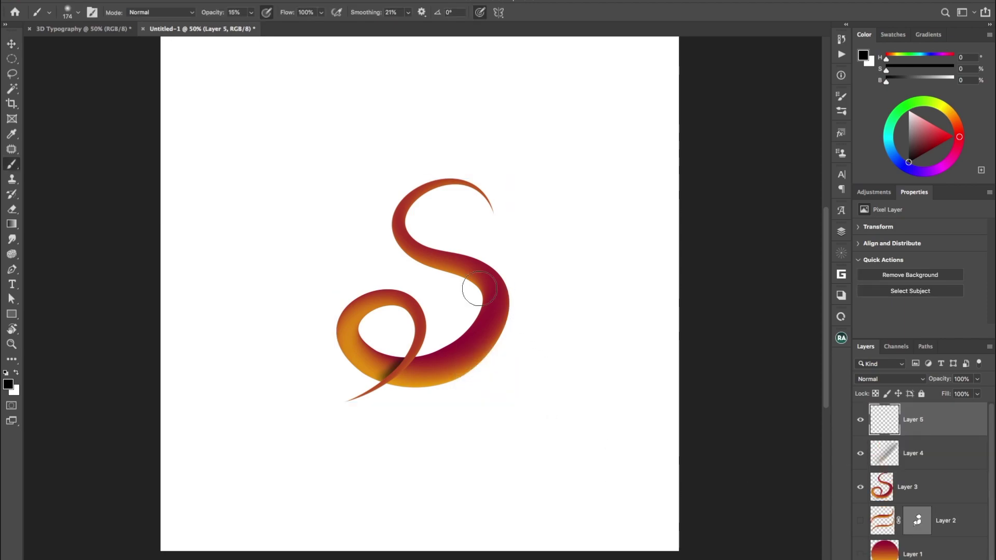
{"action": "left_click_drag", "start_coordinate": [453, 272], "coordinate": [483, 283]}
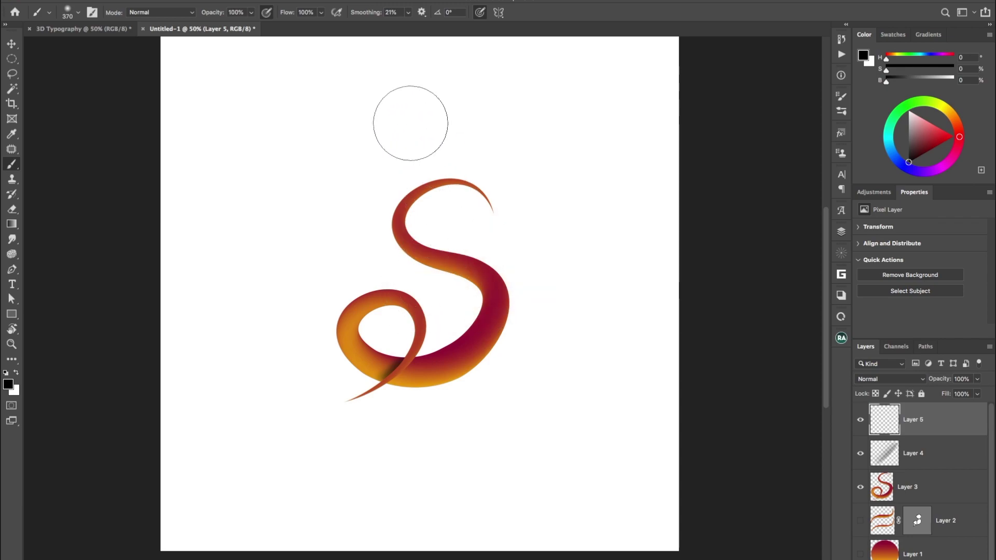
{"action": "mouse_move", "coordinate": [443, 374]}
{"action": "left_mouse_down"}
{"action": "mouse_move", "coordinate": [455, 378]}
{"action": "mouse_move", "coordinate": [407, 404]}
{"action": "left_mouse_up"}
{"action": "left_click", "coordinate": [407, 404]}
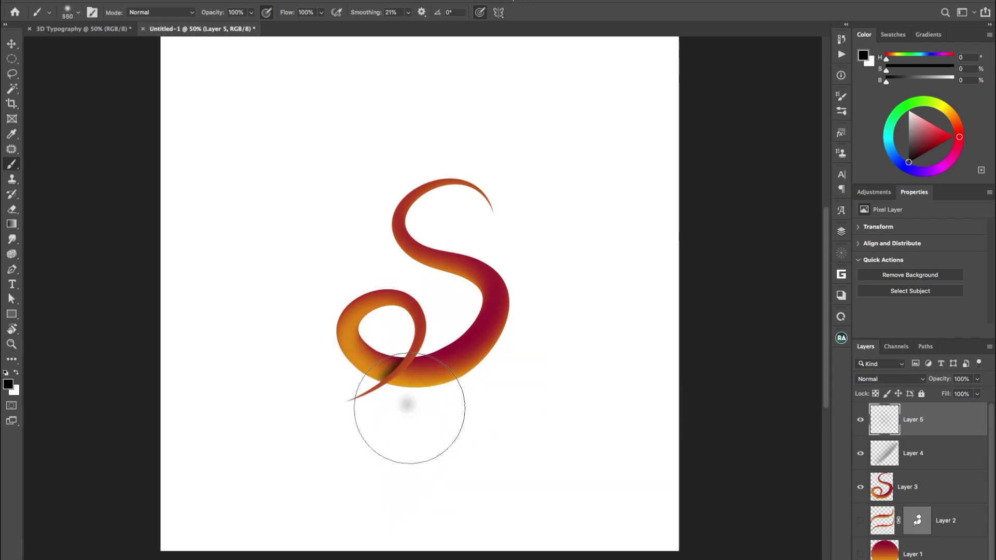
{"action": "left_click", "coordinate": [409, 403]}
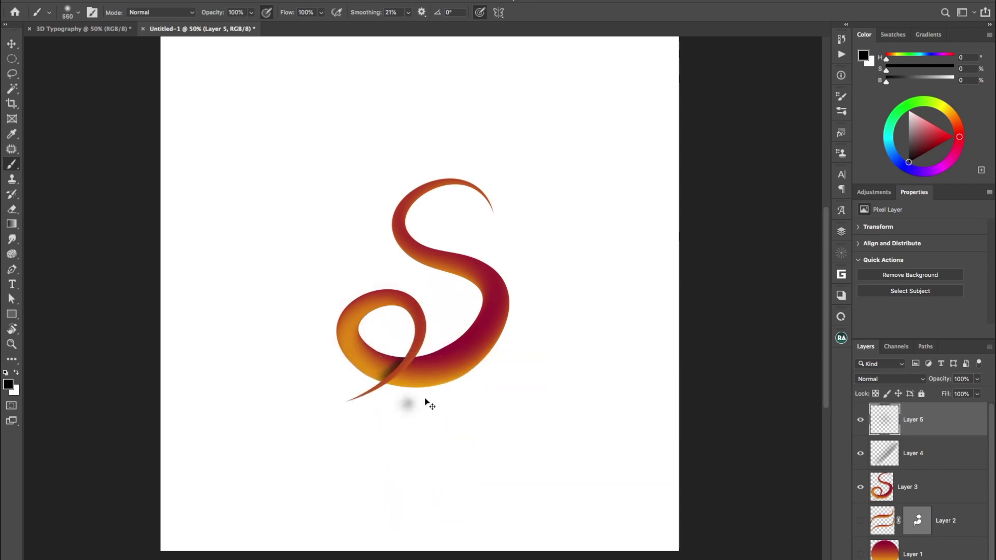
{"action": "key", "text": "super+z"}
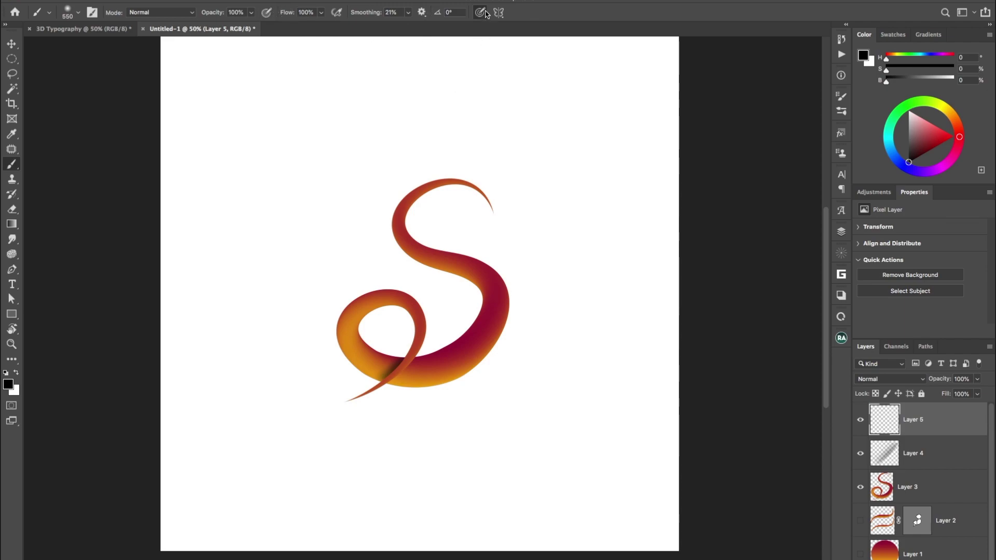
{"action": "left_click", "coordinate": [414, 396]}
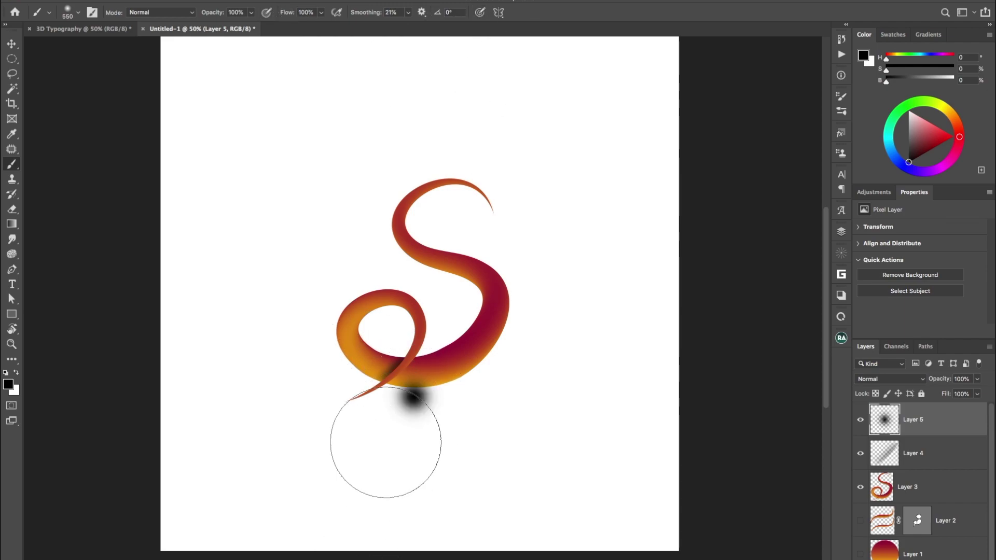
{"action": "left_click", "coordinate": [410, 400]}
{"action": "left_click", "coordinate": [411, 400]}
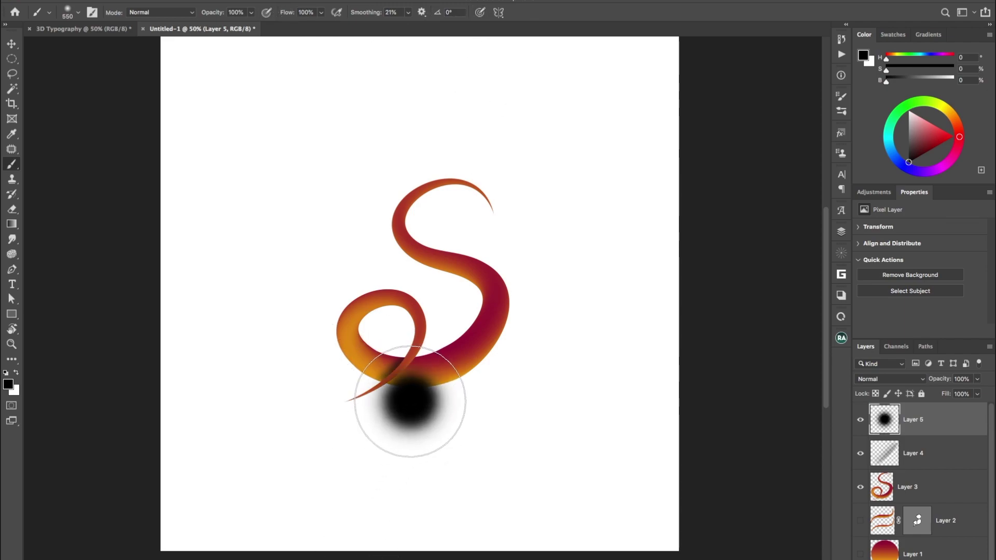
Squash the dab into a thin shadow line, move it beneath the S layers, and widen it.
{"action": "key", "text": "v"}
{"action": "mouse_move", "coordinate": [413, 352]}
{"action": "left_mouse_down"}
{"action": "mouse_move", "coordinate": [410, 401]}
{"action": "mouse_move", "coordinate": [438, 373]}
{"action": "mouse_move", "coordinate": [464, 304]}
{"action": "left_mouse_up"}
{"action": "key", "text": "Return"}
{"action": "key", "text": "super+bracketleft"}
{"action": "key", "text": "super+bracketleft"}
{"action": "left_click_drag", "start_coordinate": [551, 351], "coordinate": [597, 349]}
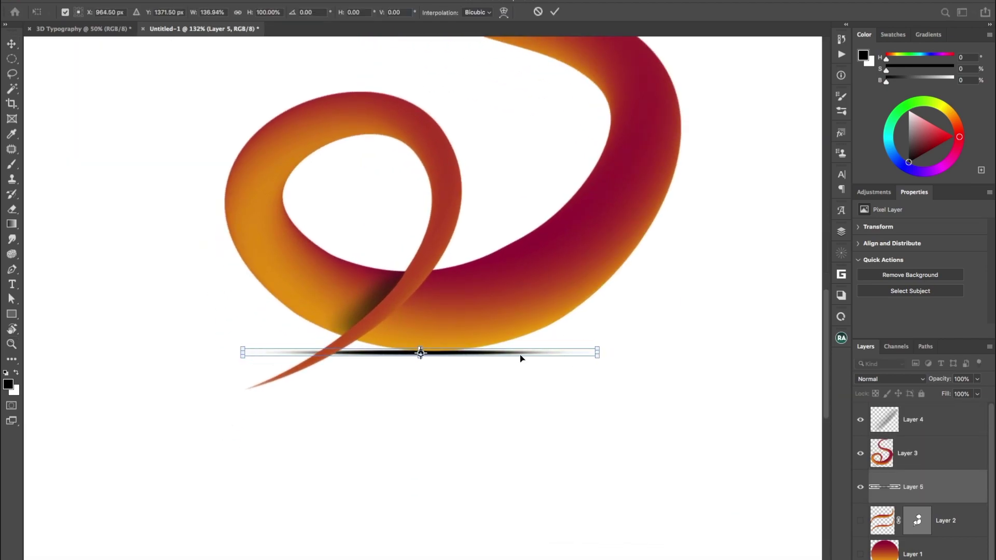
Commit the widened shadow line and zoom in on it.
{"action": "key", "text": "Return"}
{"action": "left_click", "coordinate": [522, 398]}
{"action": "left_click_drag", "start_coordinate": [519, 389], "coordinate": [530, 391]}
{"action": "key", "text": "super+minus"}
{"action": "key", "text": "super+minus"}
{"action": "key", "text": "super+minus"}
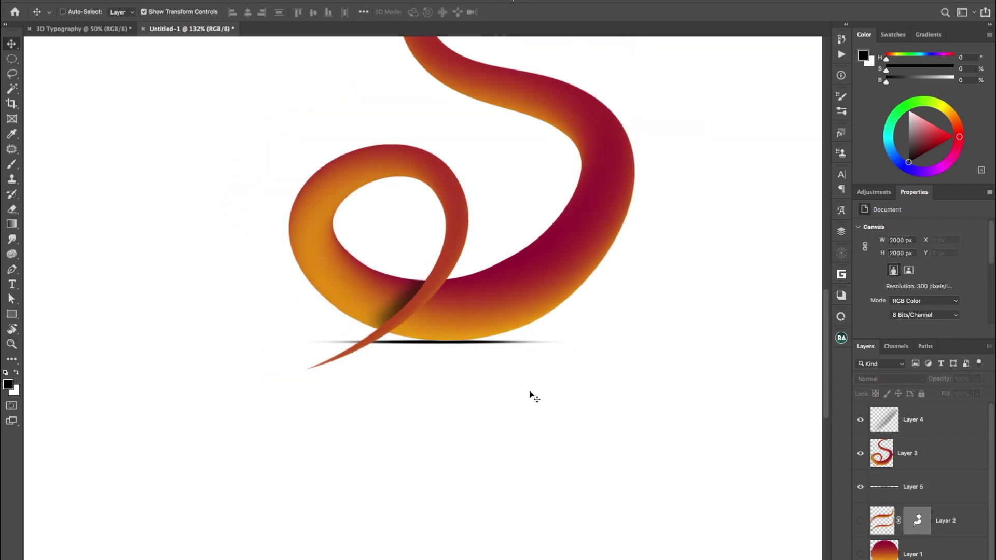
{"action": "key", "text": "z"}
{"action": "left_click_drag", "start_coordinate": [469, 338], "coordinate": [478, 337]}
{"action": "left_click_drag", "start_coordinate": [478, 337], "coordinate": [502, 357]}
Stretch the Layer 5 shadow line to about 164% height and commit it.
{"action": "left_click_drag", "start_coordinate": [513, 350], "coordinate": [520, 341]}
{"action": "left_click", "coordinate": [504, 388]}
{"action": "left_click", "coordinate": [513, 341]}
{"action": "left_click_drag", "start_coordinate": [413, 338], "coordinate": [416, 345]}
{"action": "key", "text": "Return"}
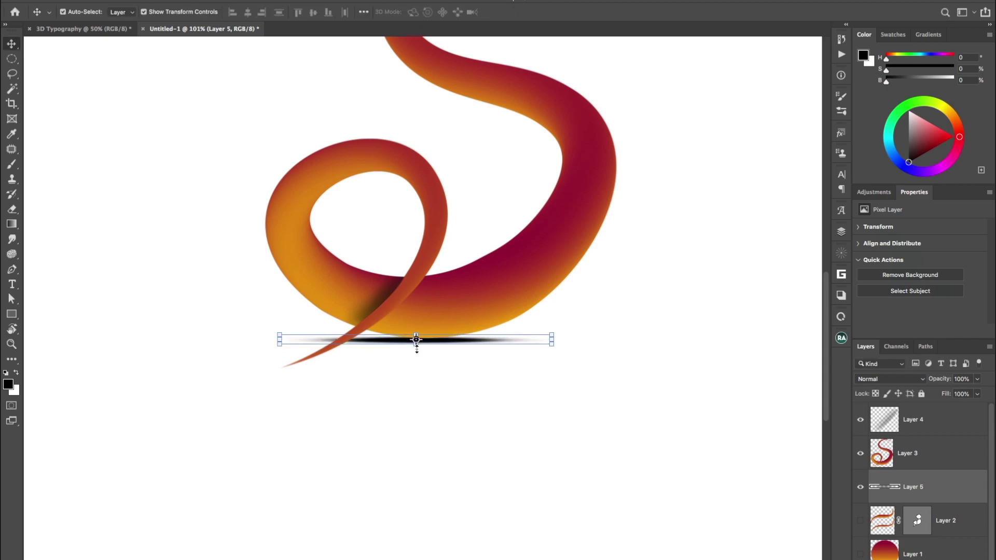
Zoom and pan out to view the whole S artwork on the canvas.
{"action": "key", "text": "ctrl+minus"}
{"action": "key", "text": "ctrl+minus"}
{"action": "key", "text": "ctrl+minus"}
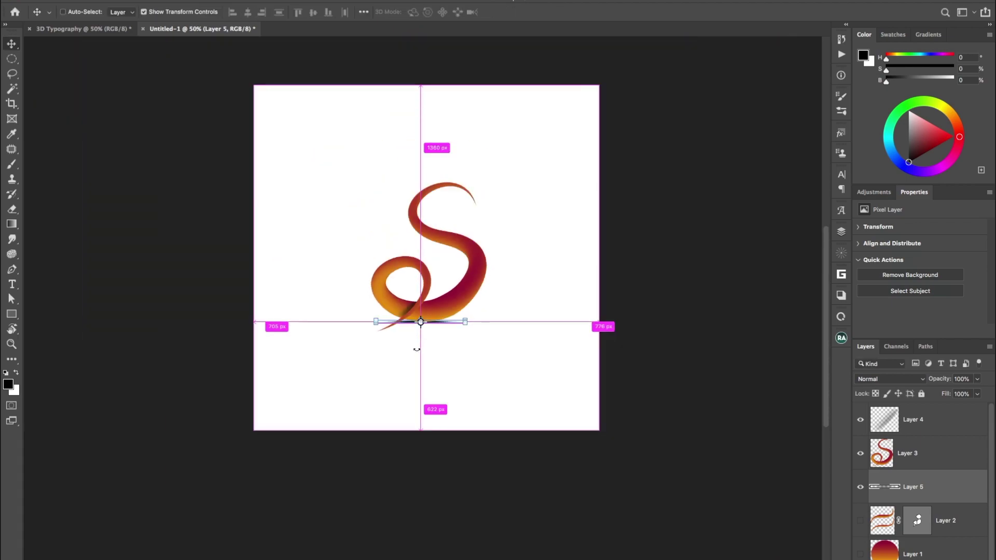
{"action": "left_click", "coordinate": [484, 408]}
{"action": "left_click_drag", "start_coordinate": [458, 306], "coordinate": [497, 334]}
{"action": "left_click_drag", "start_coordinate": [459, 328], "coordinate": [441, 365]}
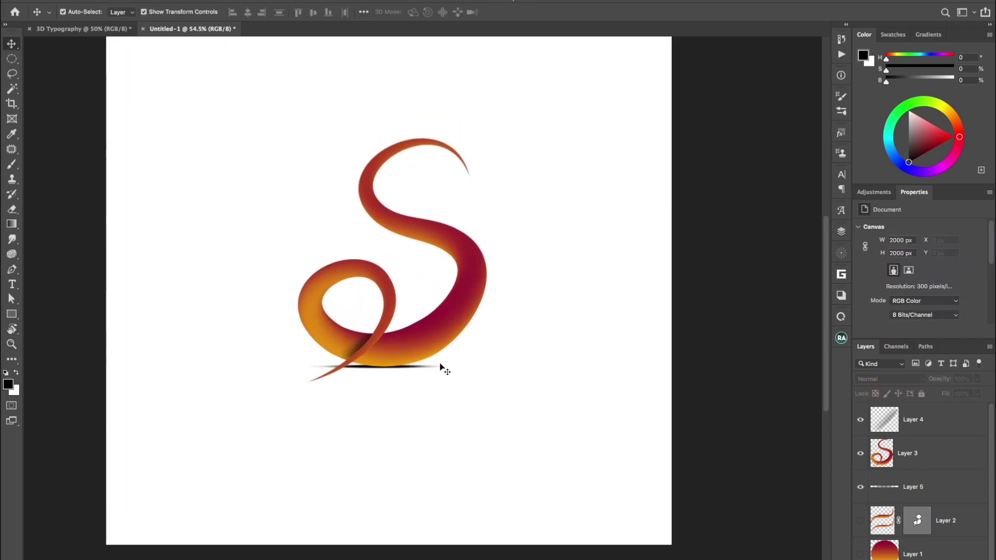
{"action": "left_click_drag", "start_coordinate": [486, 333], "coordinate": [416, 364]}
{"action": "scroll", "coordinate": [456, 388], "scroll_direction": "down", "scroll_amount": 2}
{"action": "scroll", "coordinate": [445, 337], "scroll_direction": "up", "scroll_amount": 3}
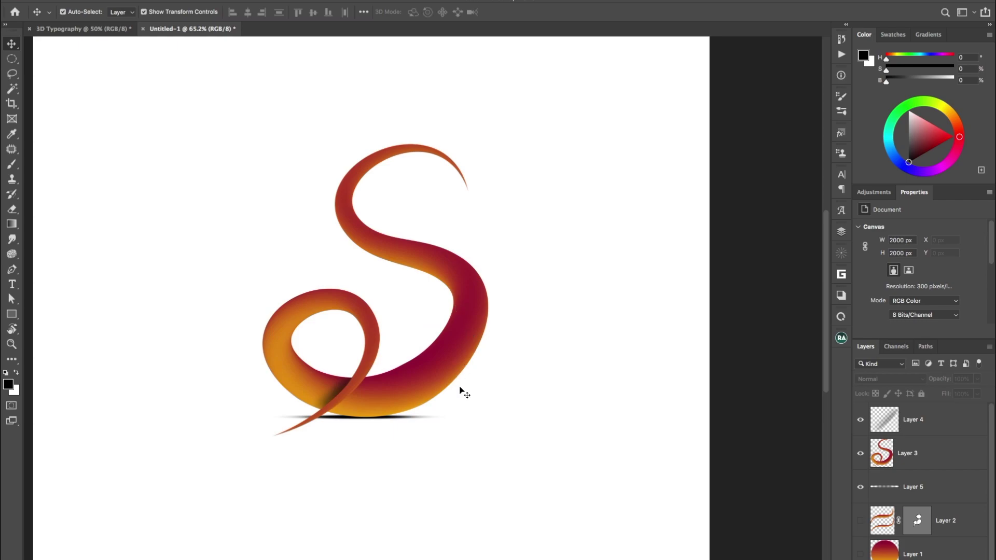
{"action": "key", "text": "ctrl+minus"}
{"action": "key", "text": "ctrl+minus"}
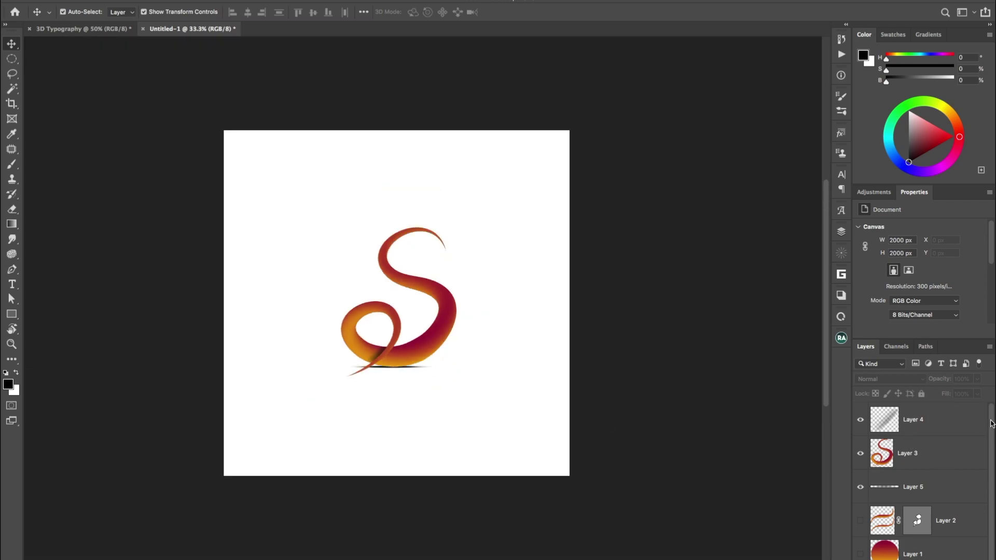
Group Layers 3 through 5 into Group 1 and begin renaming it.
{"action": "left_click", "coordinate": [944, 424]}
{"action": "left_click", "coordinate": [933, 487], "text": "shift"}
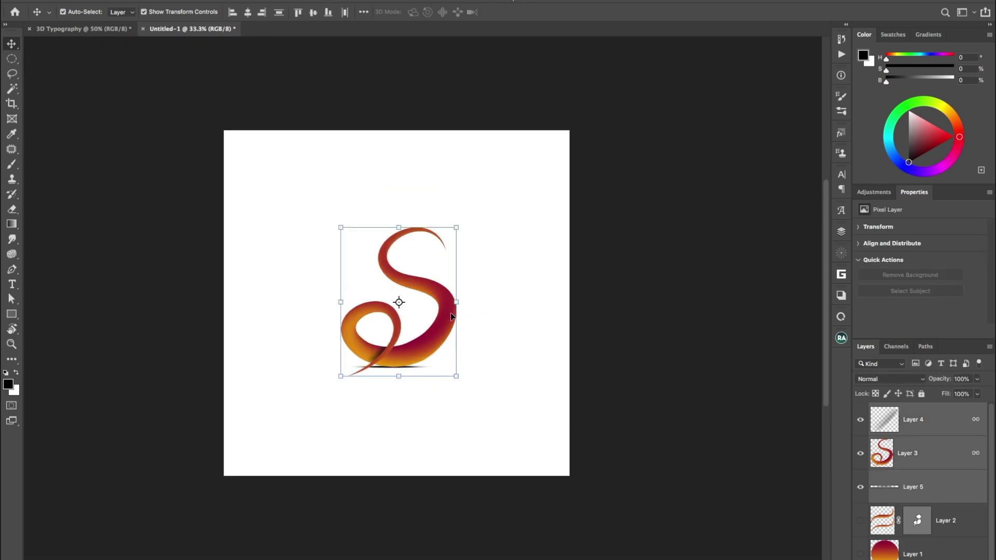
{"action": "key", "text": "ctrl"}
{"action": "key", "text": "ctrl+g"}
{"action": "double_click", "coordinate": [902, 409]}
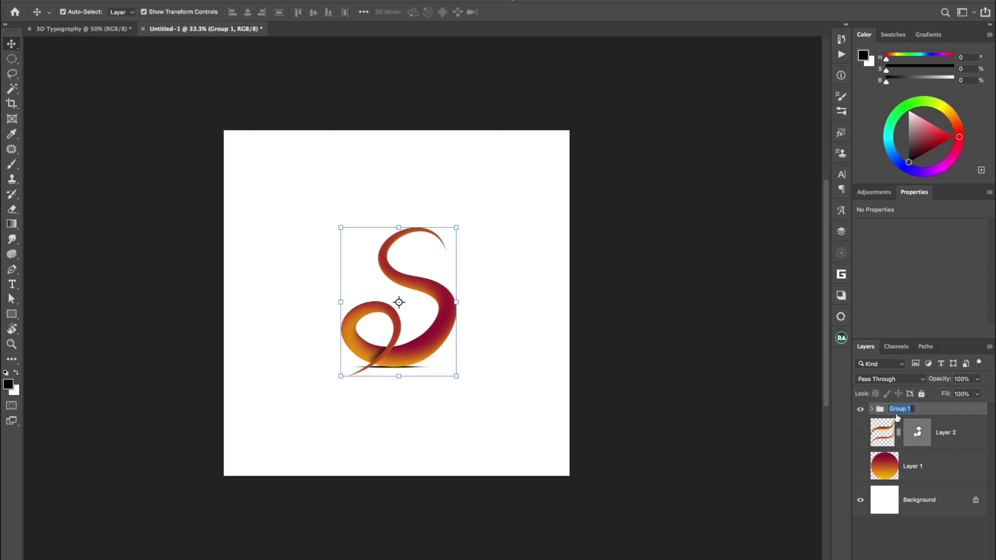
Name the group 'S', dismissing the Save As dialog without saving.
{"action": "type", "text": "S"}
{"action": "key", "text": "Return"}
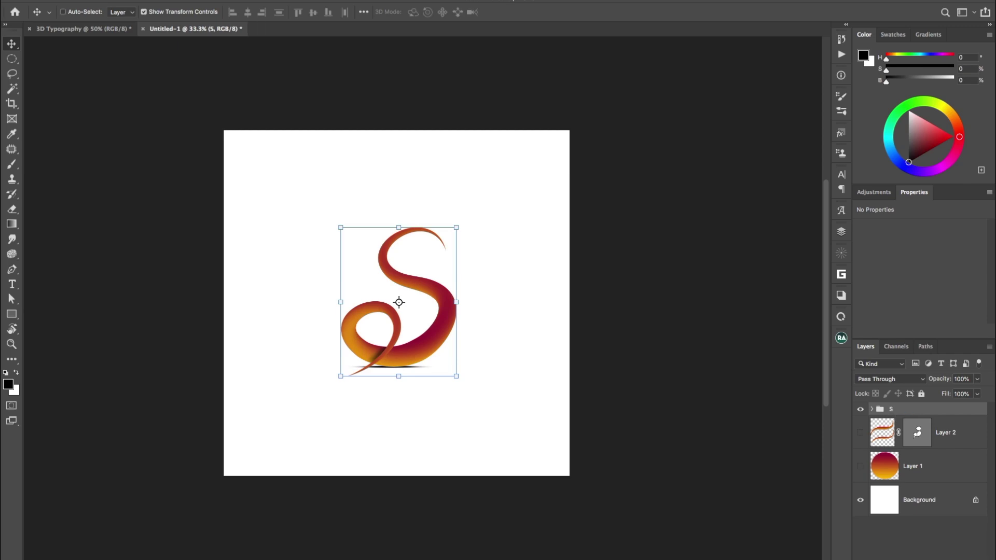
{"action": "key", "text": "super+shift+s"}
{"action": "key", "text": "Escape"}
Hide the S group and paste the copied Soul lettering outline as a new path.
{"action": "left_click", "coordinate": [860, 409]}
{"action": "left_click", "coordinate": [925, 346]}
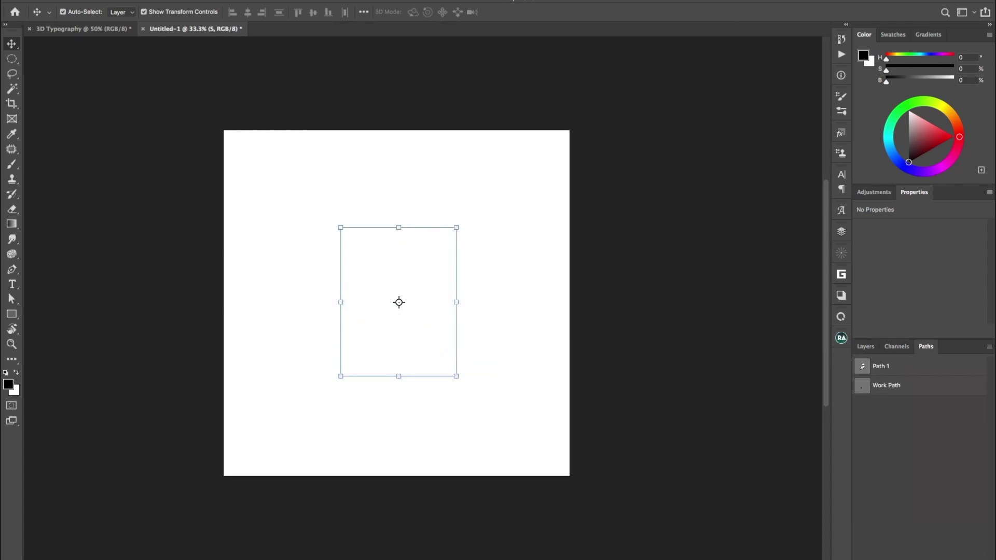
{"action": "left_click", "coordinate": [968, 559]}
{"action": "key", "text": "super+v"}
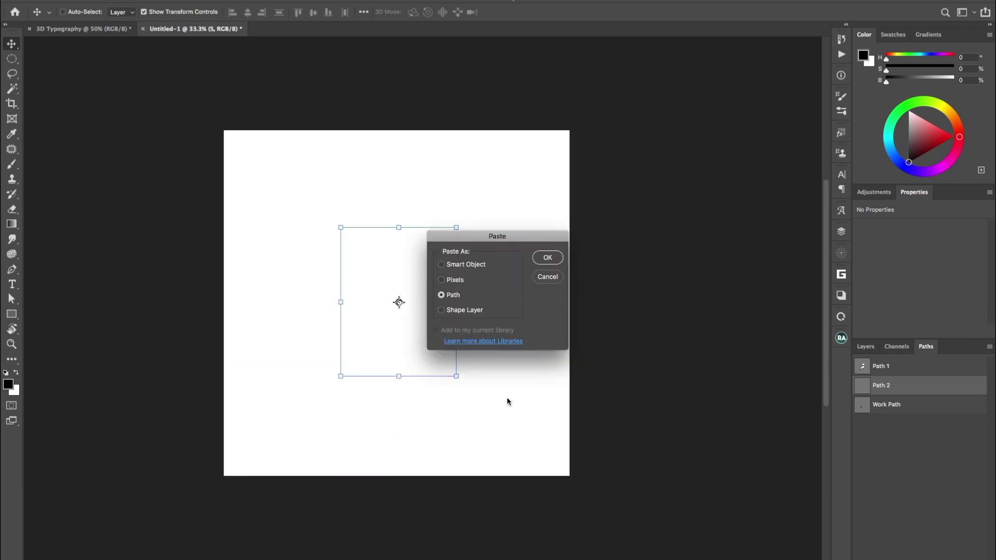
{"action": "left_click", "coordinate": [547, 258]}
{"action": "key", "text": "Return"}
Scale the Soul path down about its centre.
{"action": "key", "text": "a"}
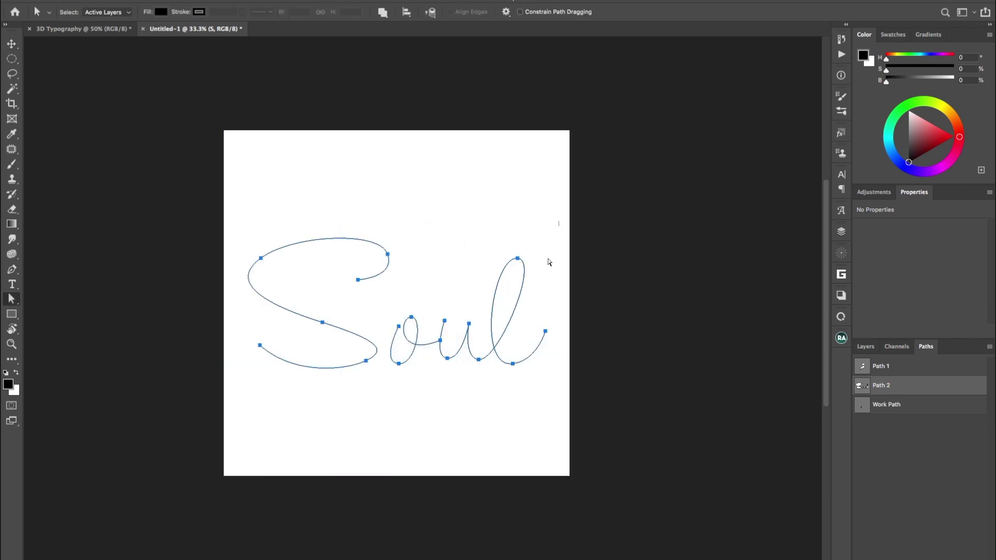
{"action": "key", "text": "super+t"}
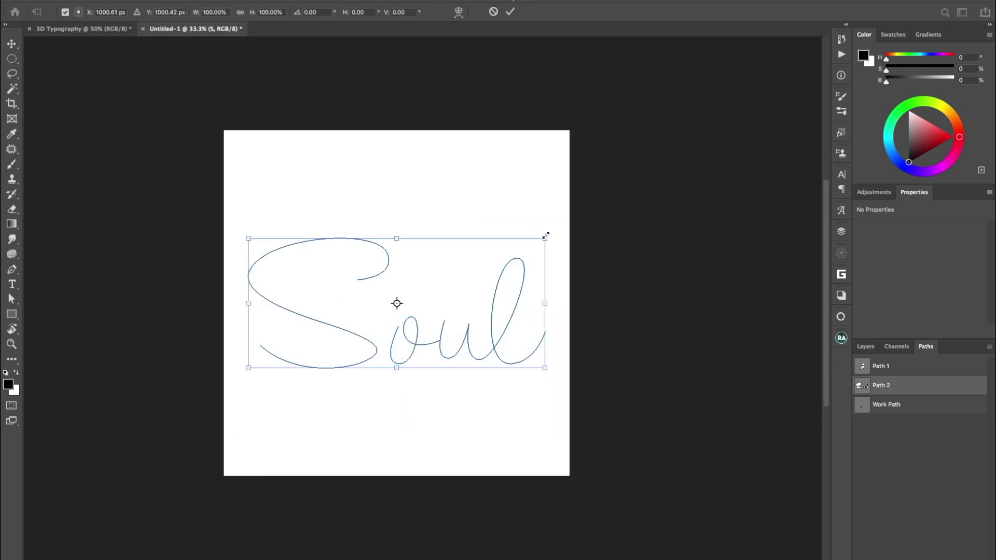
{"action": "left_click_drag", "start_coordinate": [546, 234], "coordinate": [482, 263]}
{"action": "key", "text": "Return"}
Add a new empty Layer 6 above the S group.
{"action": "scroll", "coordinate": [430, 315], "scroll_direction": "up", "scroll_amount": 2}
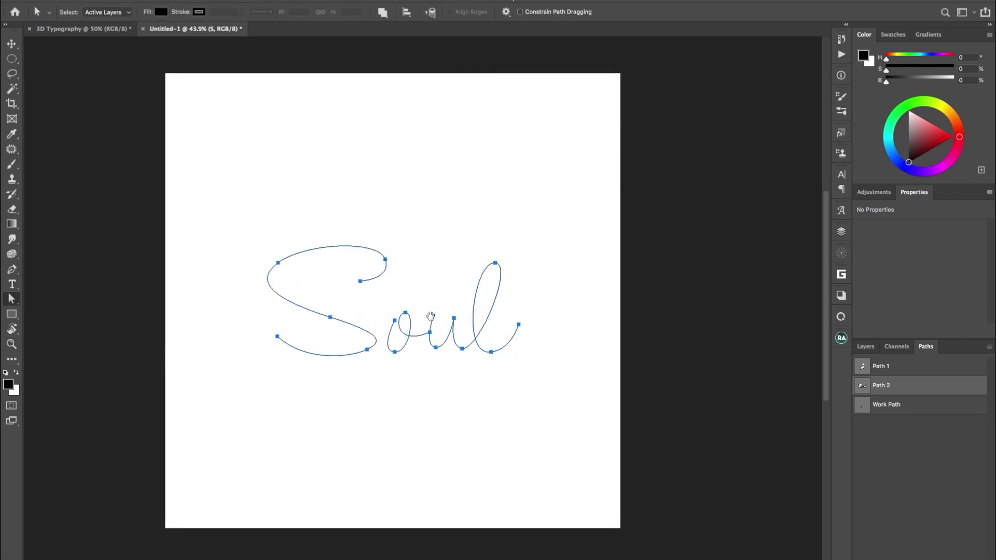
{"action": "left_click_drag", "start_coordinate": [430, 316], "coordinate": [433, 315]}
{"action": "key", "text": "v"}
{"action": "left_click", "coordinate": [594, 397]}
{"action": "key", "text": "a"}
{"action": "left_click_drag", "start_coordinate": [584, 207], "coordinate": [410, 381]}
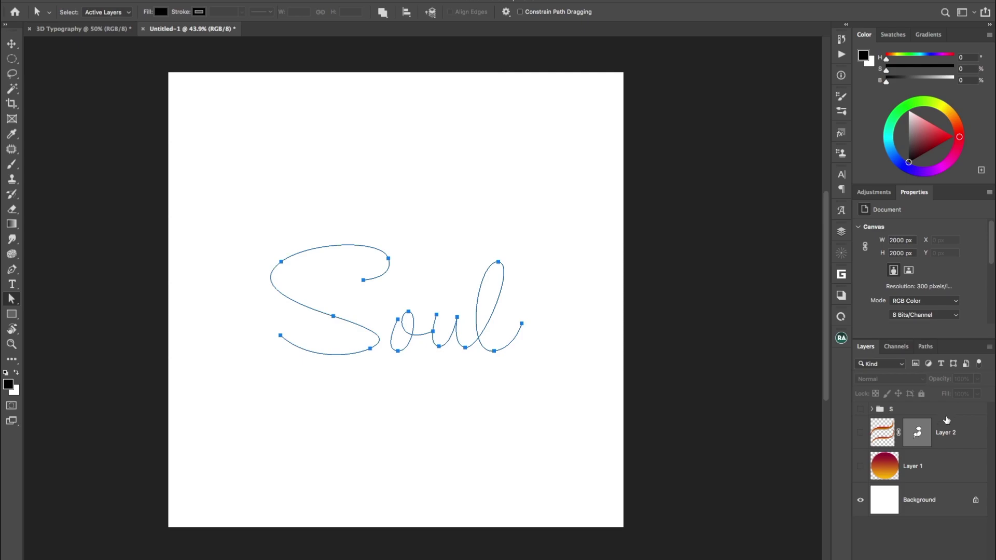
{"action": "left_click", "coordinate": [945, 412]}
{"action": "key", "text": "alt+shift+super+n"}
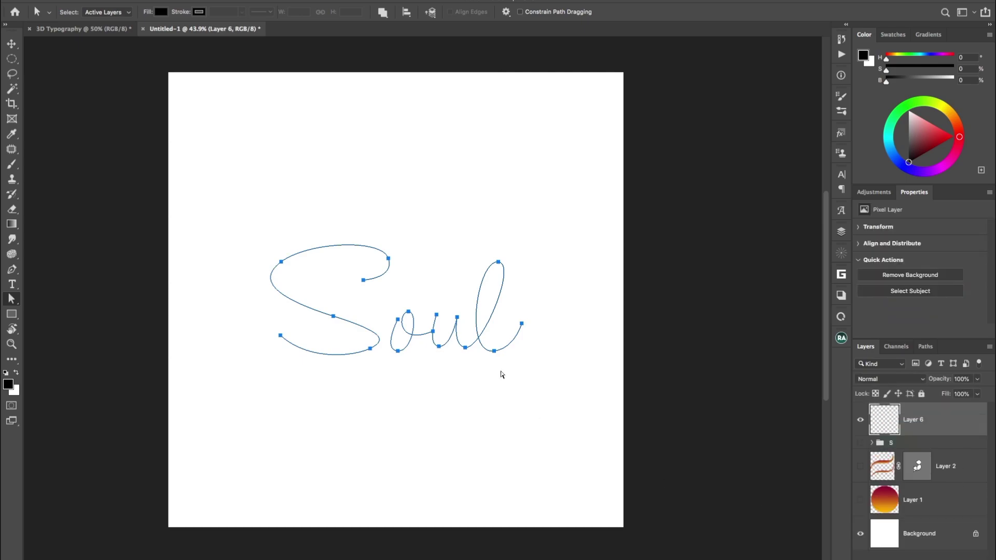
Switch to the Mixer Brush at size 200 and load it with the gradient circle's colours.
{"action": "key", "text": "b"}
{"action": "right_click", "coordinate": [12, 165]}
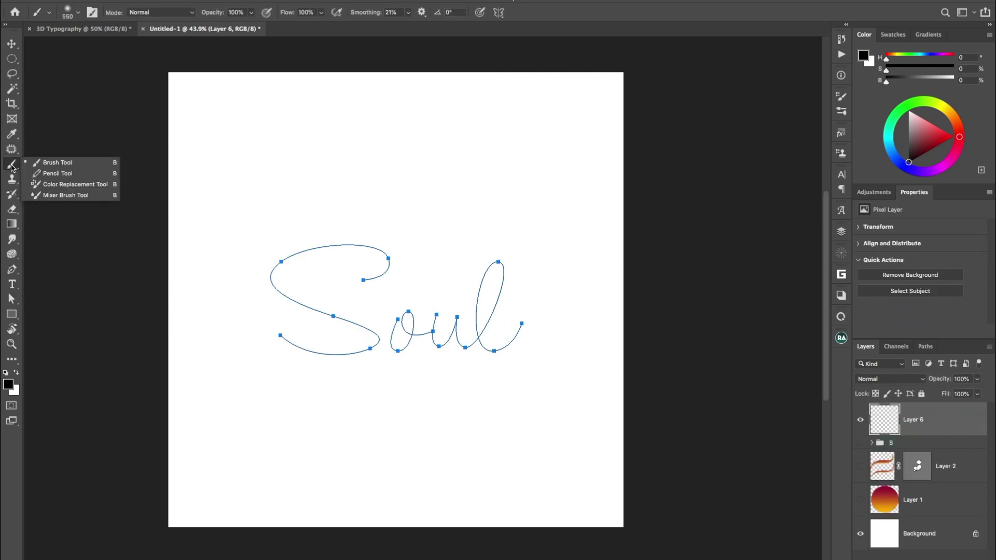
{"action": "left_click", "coordinate": [97, 196]}
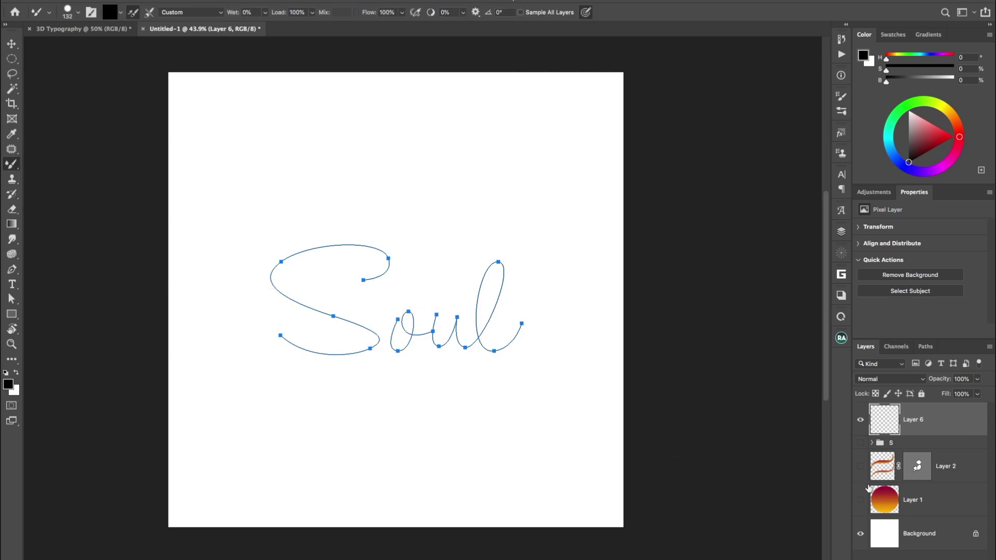
{"action": "left_click", "coordinate": [888, 507]}
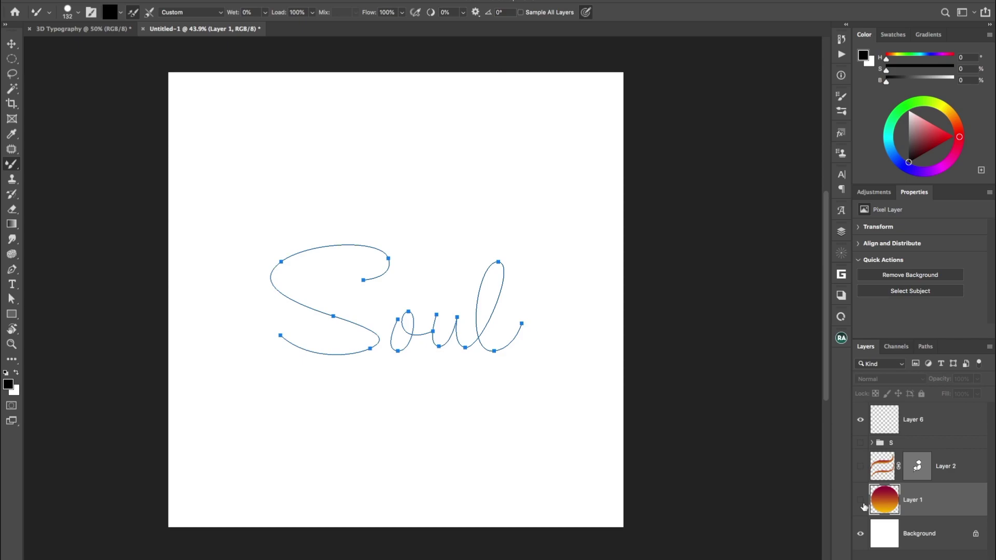
{"action": "left_click", "coordinate": [860, 501]}
{"action": "left_click_drag", "start_coordinate": [212, 113], "coordinate": [224, 115]}
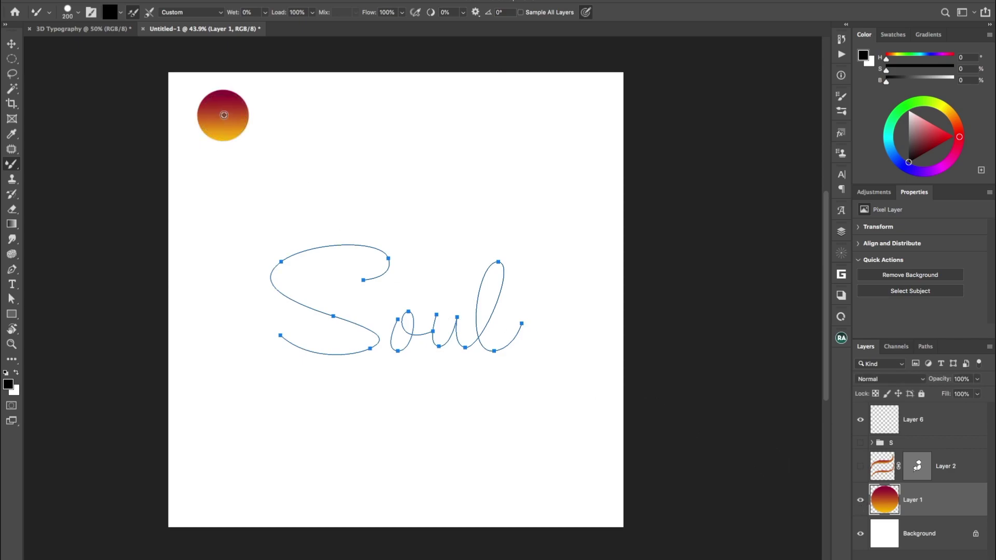
{"action": "left_click", "coordinate": [222, 117], "text": "alt"}
{"action": "mouse_move", "coordinate": [559, 145]}
{"action": "left_mouse_down"}
{"action": "mouse_move", "coordinate": [526, 151]}
{"action": "mouse_move", "coordinate": [543, 212]}
{"action": "left_mouse_up"}
{"action": "key", "text": "ctrl+z"}
{"action": "key", "text": "bracketleft"}
{"action": "key", "text": "bracketleft"}
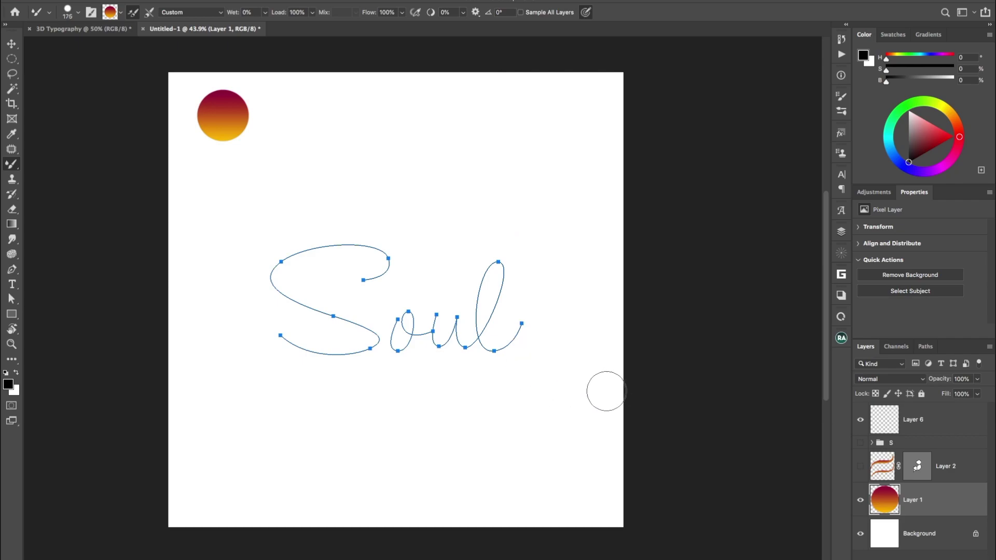
Stroke the Soul path with the mixer brush on Layer 6, then undo it.
{"action": "left_click", "coordinate": [919, 423]}
{"action": "key", "text": "a"}
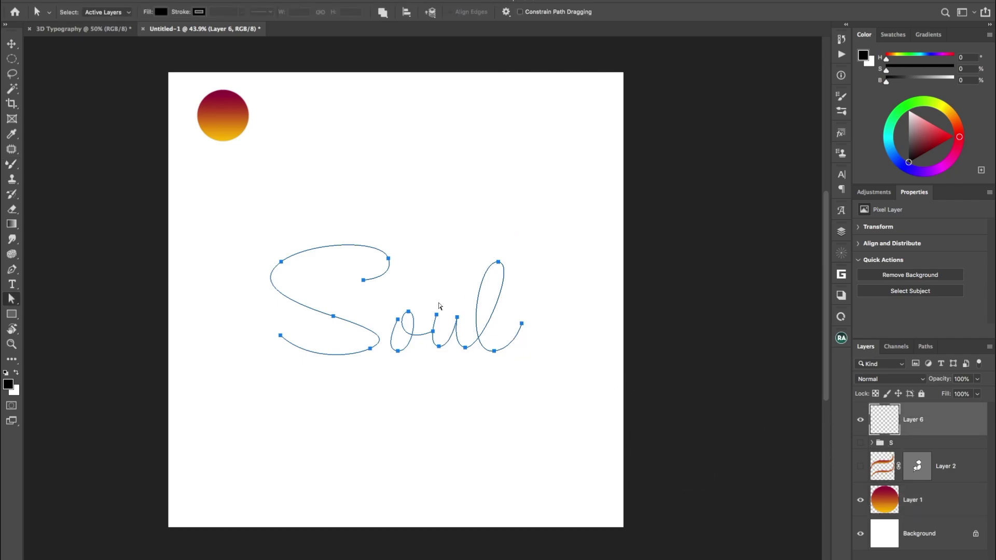
{"action": "right_click", "coordinate": [349, 280]}
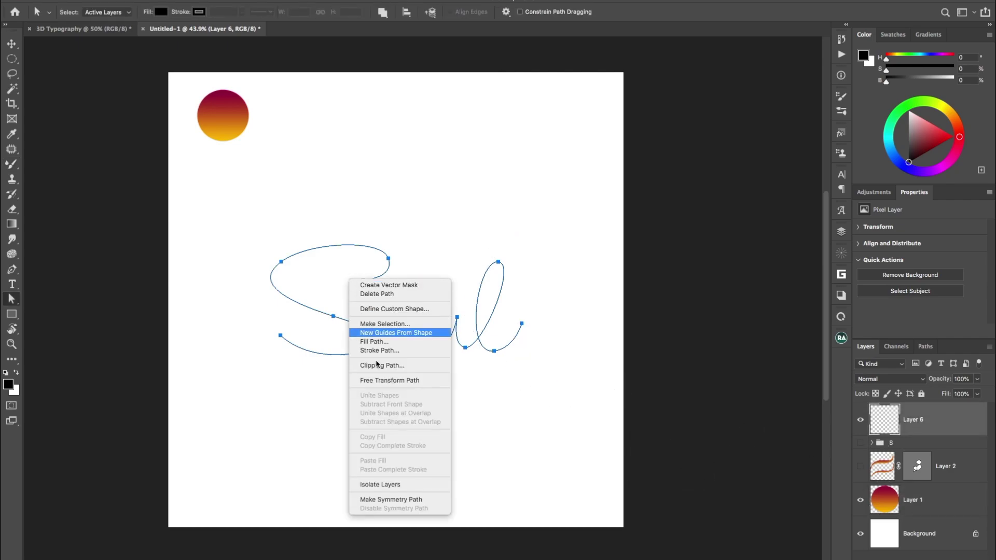
{"action": "left_click", "coordinate": [424, 350]}
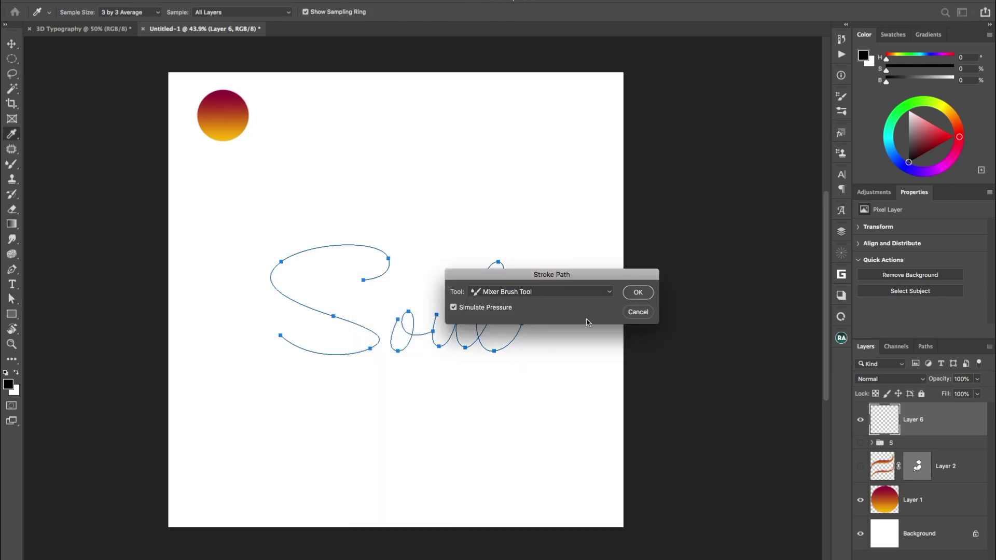
{"action": "key", "text": "ctrl+z"}
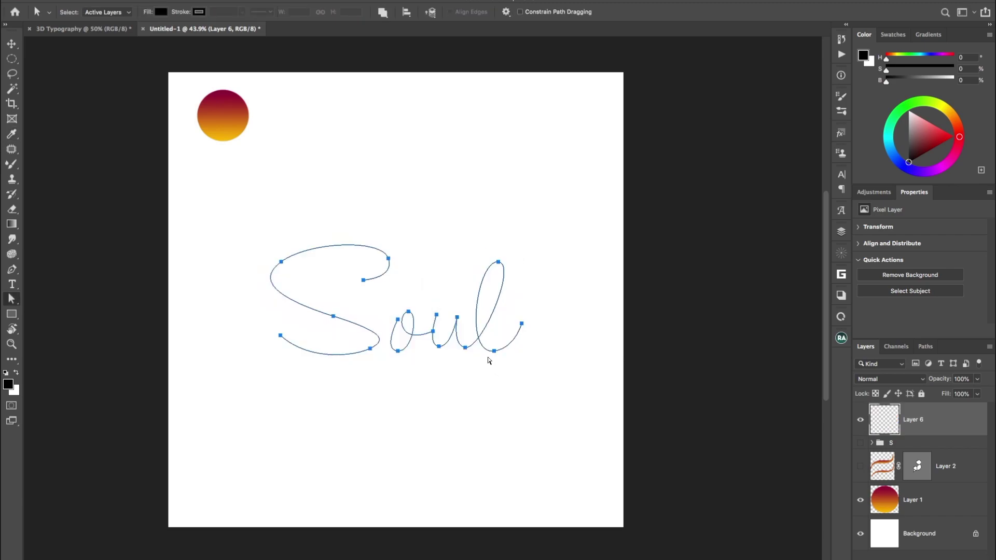
Shrink the brush to about 73 px and stroke the Soul path with the mixer brush.
{"action": "left_click_drag", "start_coordinate": [465, 287], "coordinate": [465, 298]}
{"action": "key", "text": "a"}
{"action": "right_click", "coordinate": [436, 288]}
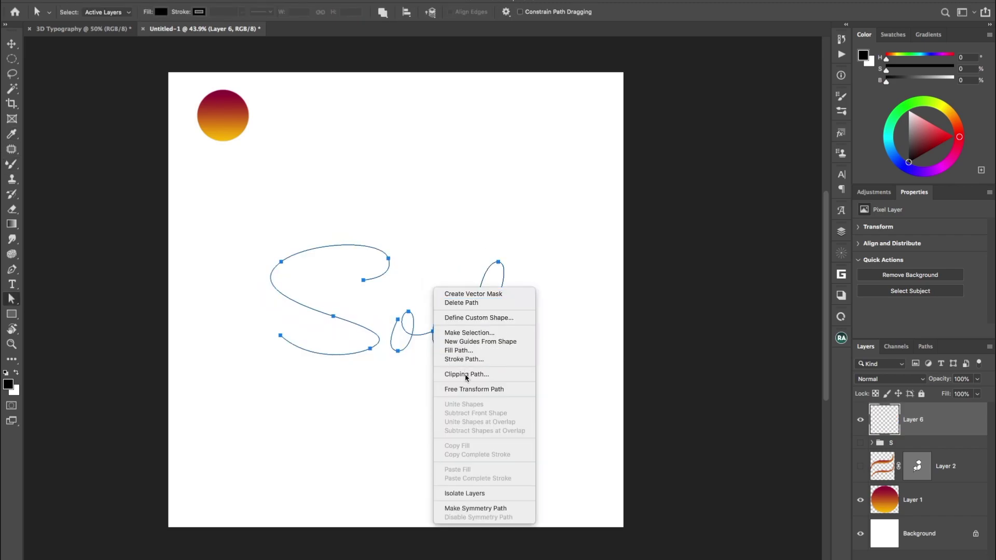
{"action": "left_click", "coordinate": [464, 359]}
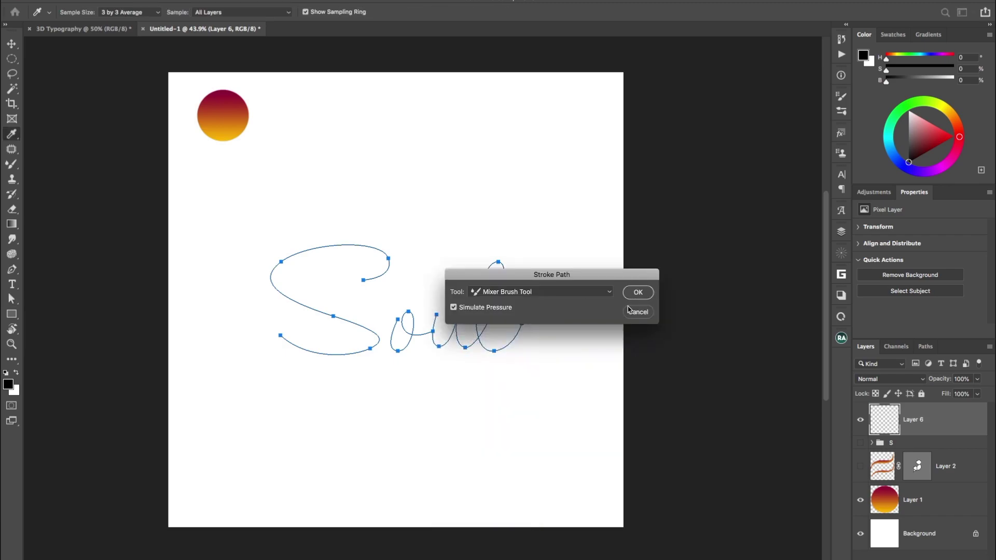
{"action": "key", "text": "Return"}
{"action": "left_click_drag", "start_coordinate": [498, 384], "coordinate": [521, 383]}
{"action": "left_click_drag", "start_coordinate": [463, 339], "coordinate": [503, 403]}
{"action": "key", "text": "v"}
{"action": "left_click", "coordinate": [490, 414]}
Hide the path outline, then move the Soul lettering higher and enlarge it slightly.
{"action": "left_click", "coordinate": [925, 346]}
{"action": "left_click", "coordinate": [897, 440]}
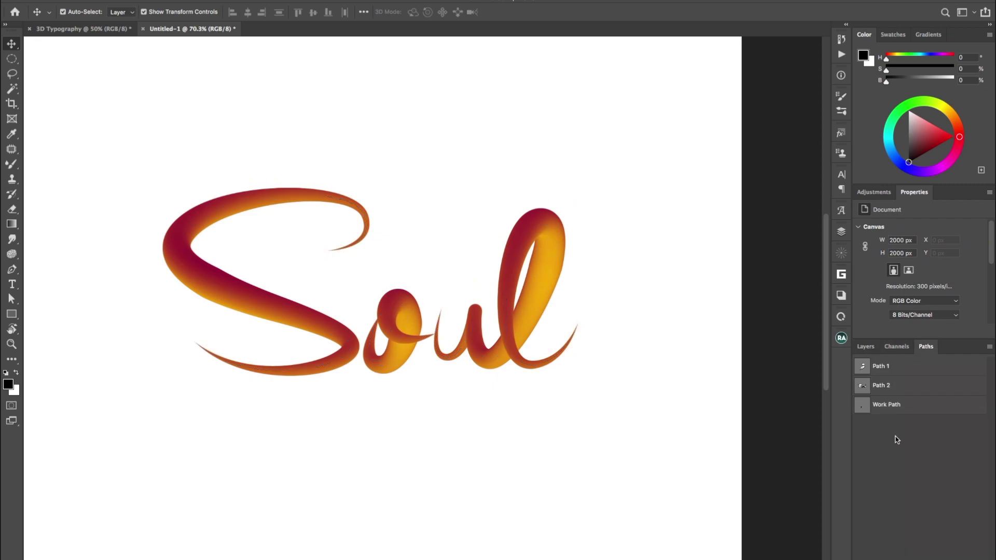
{"action": "scroll", "coordinate": [489, 464], "scroll_direction": "down", "scroll_amount": 3}
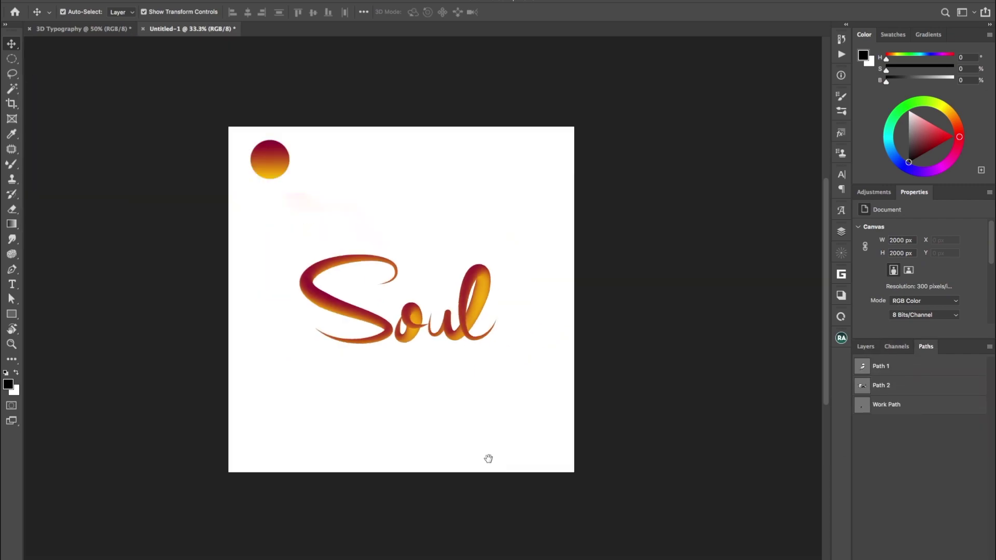
{"action": "left_click", "coordinate": [345, 317]}
{"action": "left_click_drag", "start_coordinate": [468, 326], "coordinate": [501, 333]}
{"action": "left_click", "coordinate": [496, 329]}
{"action": "key", "text": "Return"}
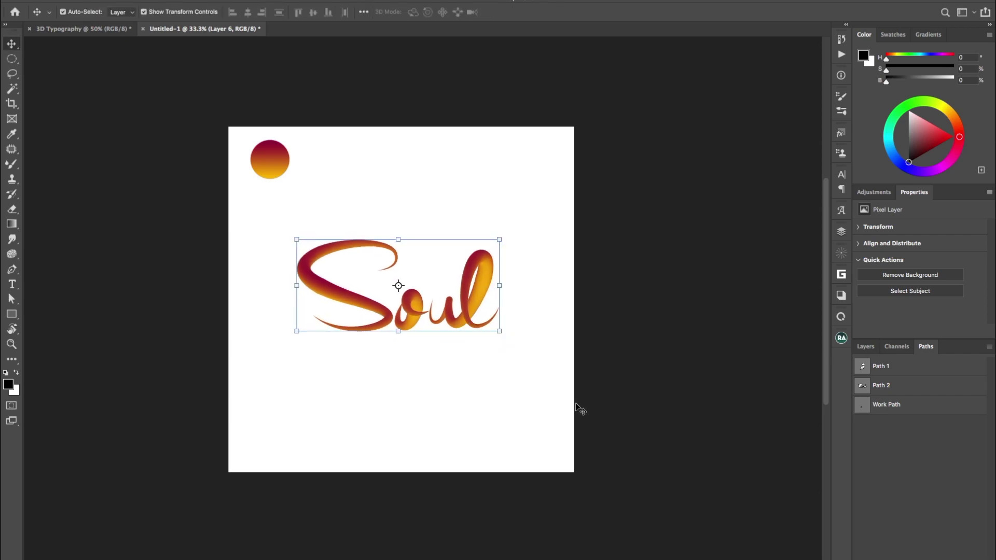
{"action": "key", "text": "super+plus"}
{"action": "key", "text": "super+minus"}
{"action": "key", "text": "super+minus"}
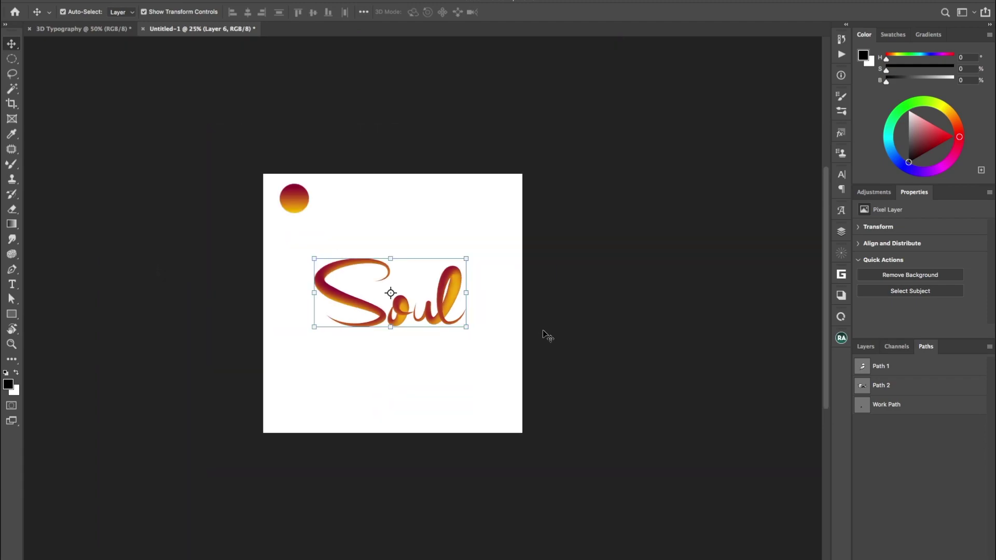
{"action": "key", "text": "z"}
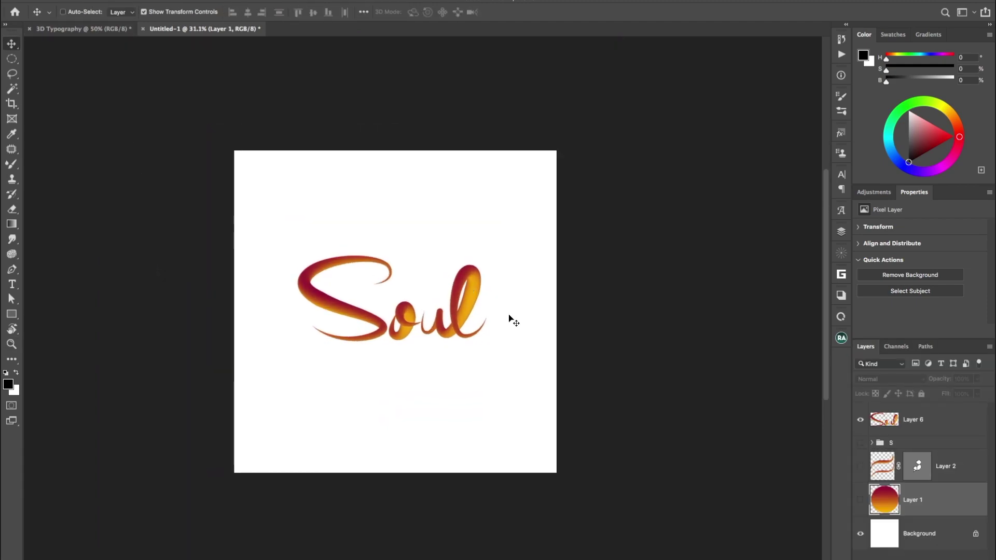
Open 3D Typography Teaser.psd from the 3D Typography folder.
{"action": "key", "text": "ctrl+o"}
{"action": "left_click", "coordinate": [478, 42]}
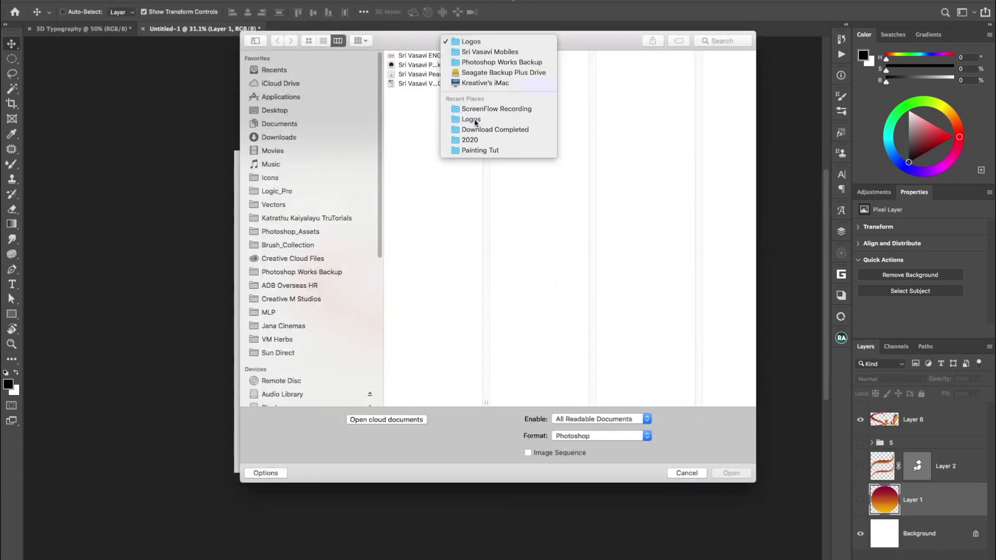
{"action": "left_click", "coordinate": [373, 253]}
{"action": "left_click", "coordinate": [332, 219]}
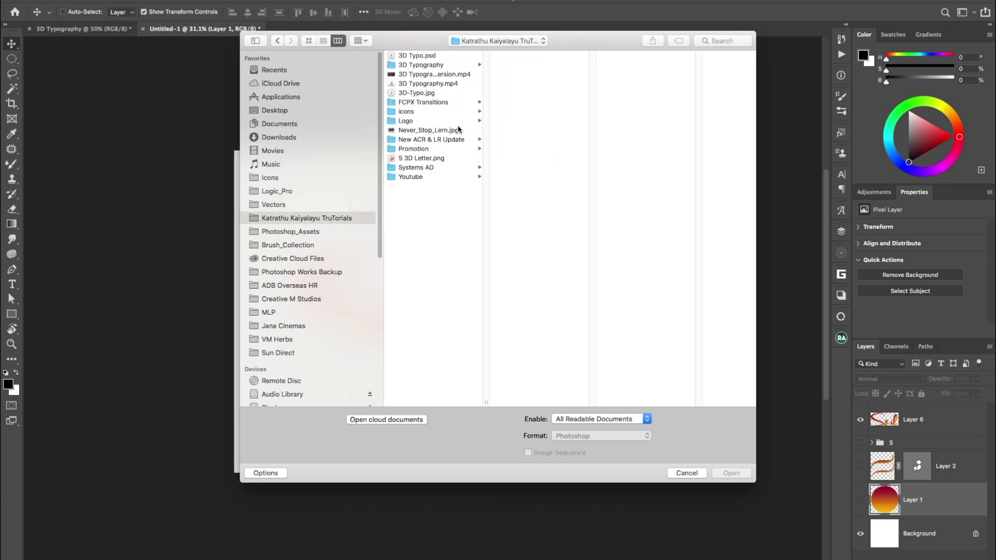
{"action": "left_click", "coordinate": [441, 65]}
{"action": "left_click", "coordinate": [556, 66]}
{"action": "key", "text": "Up"}
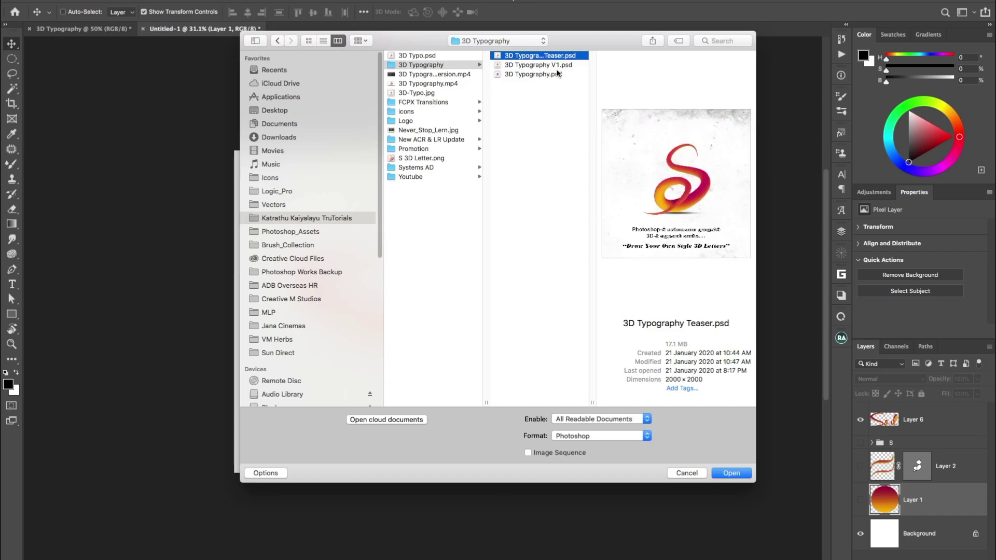
{"action": "left_click", "coordinate": [742, 475]}
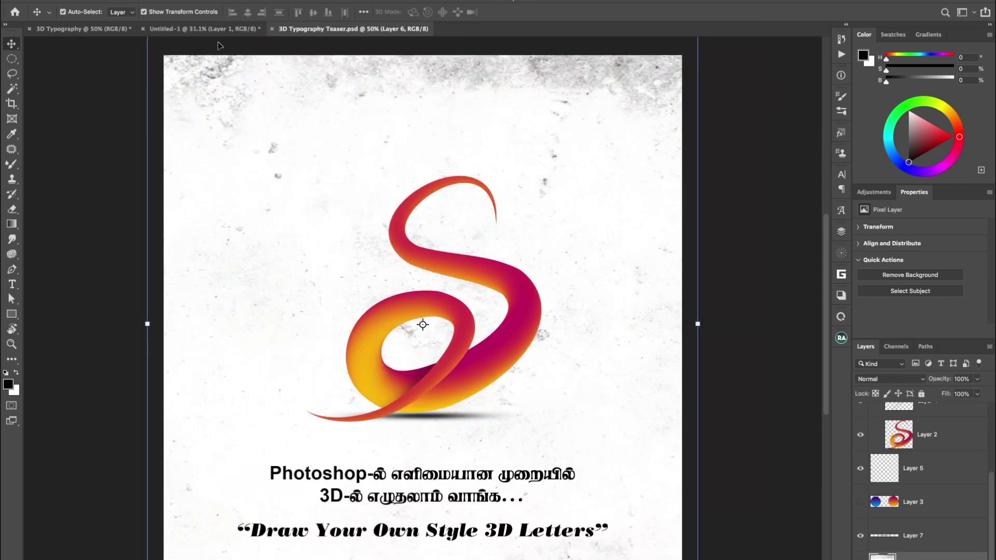
Paste the grungy white texture into the Soul document and drag in both caption text layers.
{"action": "left_click", "coordinate": [205, 29]}
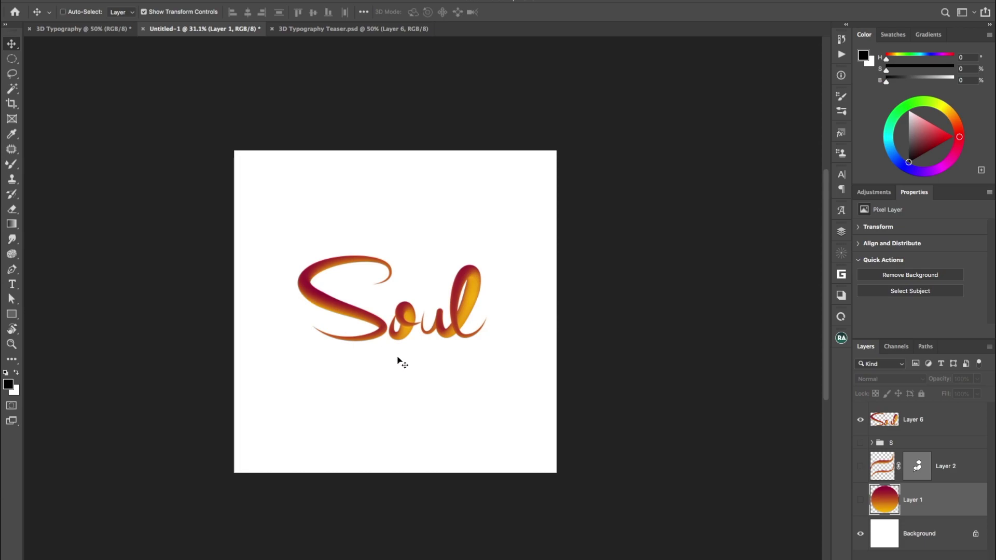
{"action": "key", "text": "ctrl+v"}
{"action": "left_click", "coordinate": [383, 28]}
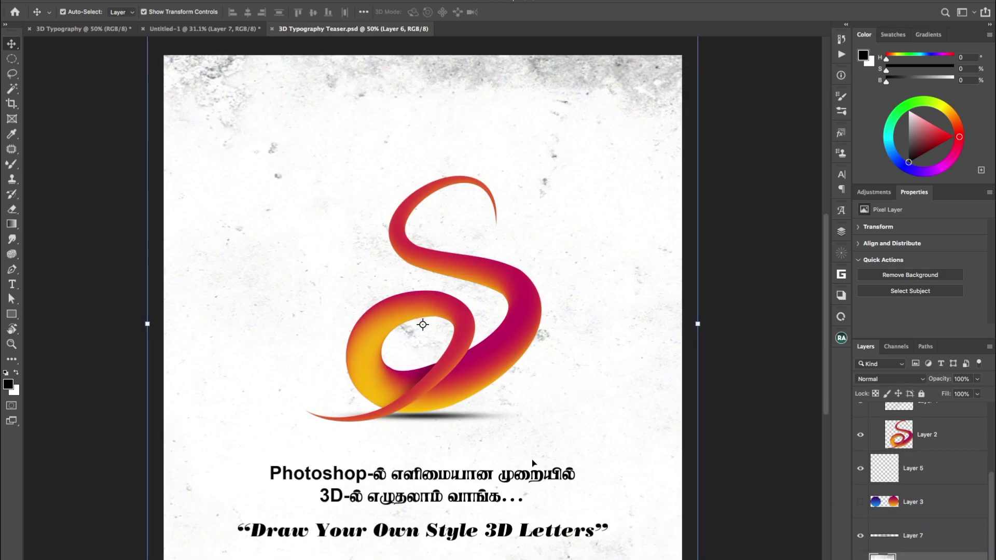
{"action": "left_click", "coordinate": [532, 474]}
{"action": "left_click", "coordinate": [524, 530], "text": "shift"}
{"action": "left_click_drag", "start_coordinate": [527, 494], "coordinate": [475, 360]}
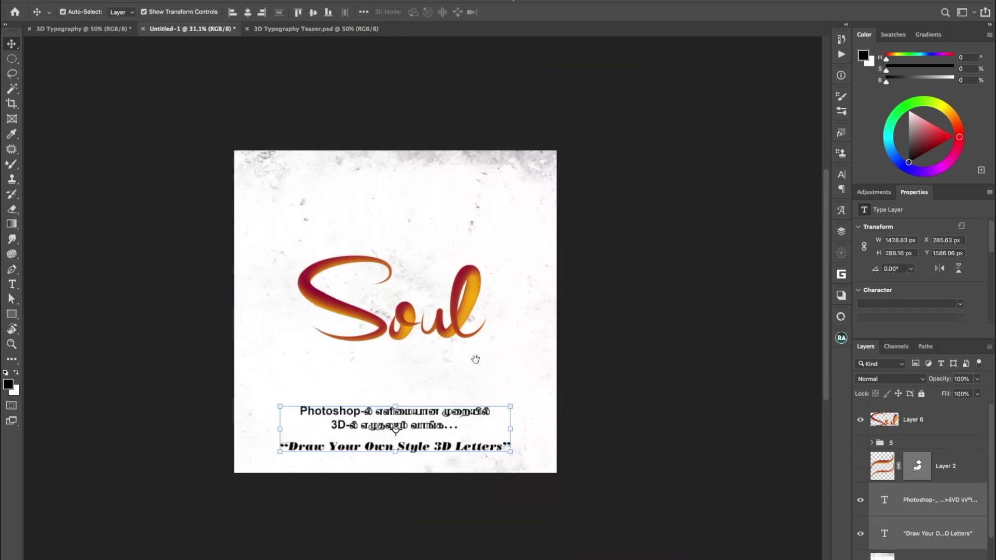
Boost the Soul lettering with Hue/Saturation (Saturation +22) and a slight Curves midtone lift.
{"action": "left_click", "coordinate": [453, 324]}
{"action": "scroll", "coordinate": [462, 315], "scroll_direction": "up", "scroll_amount": 2}
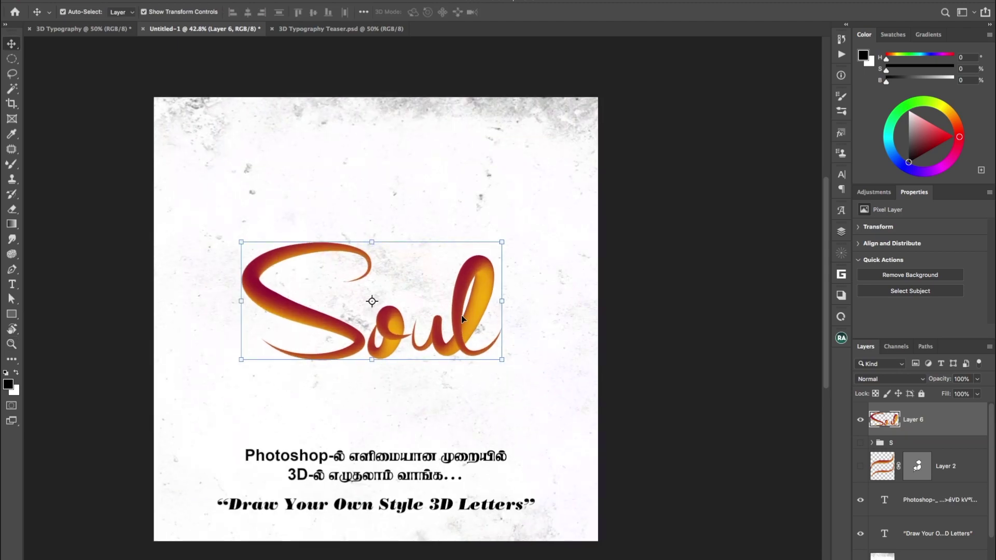
{"action": "key", "text": "ctrl+u"}
{"action": "left_click_drag", "start_coordinate": [698, 267], "coordinate": [699, 293]}
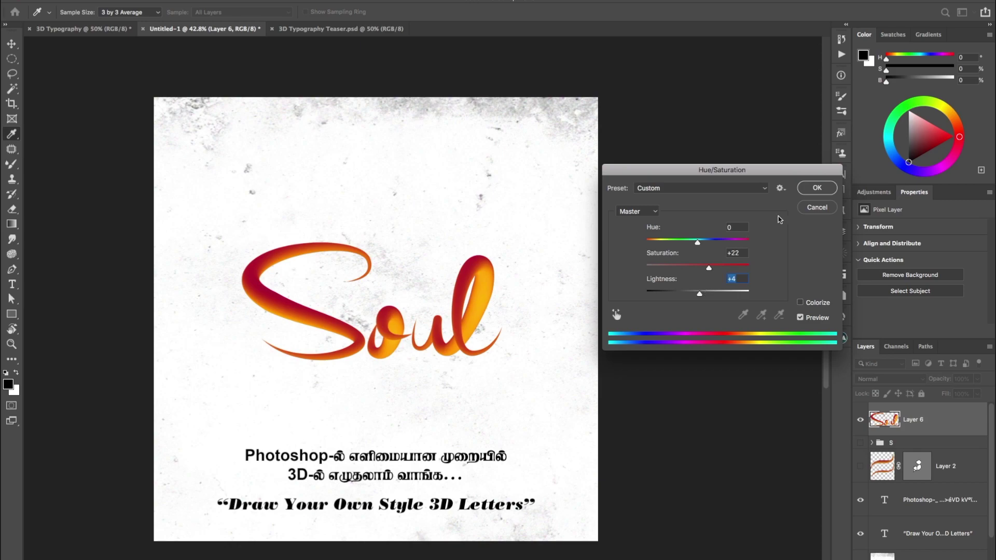
{"action": "key", "text": "Return"}
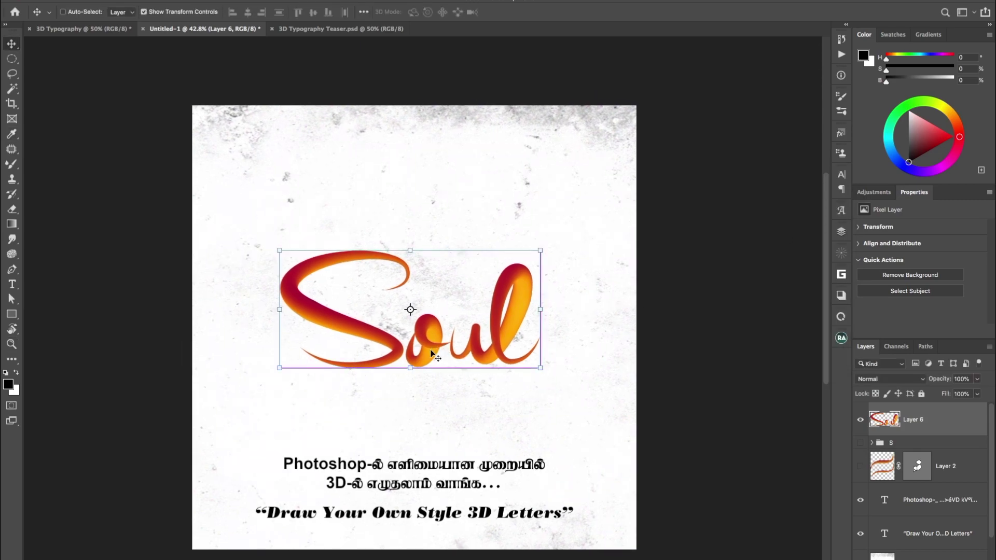
{"action": "key", "text": "ctrl+m"}
{"action": "left_click_drag", "start_coordinate": [702, 290], "coordinate": [703, 287]}
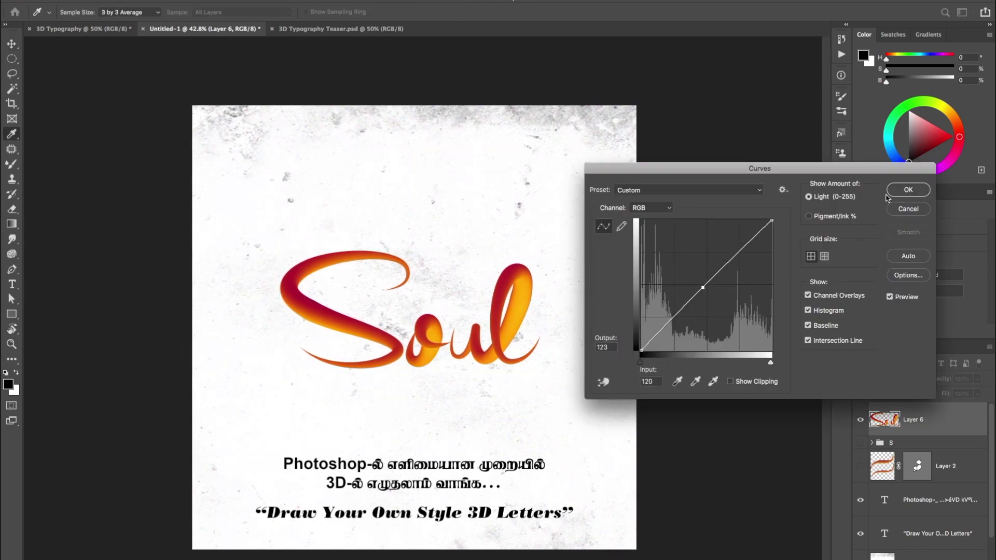
{"action": "left_click", "coordinate": [899, 192]}
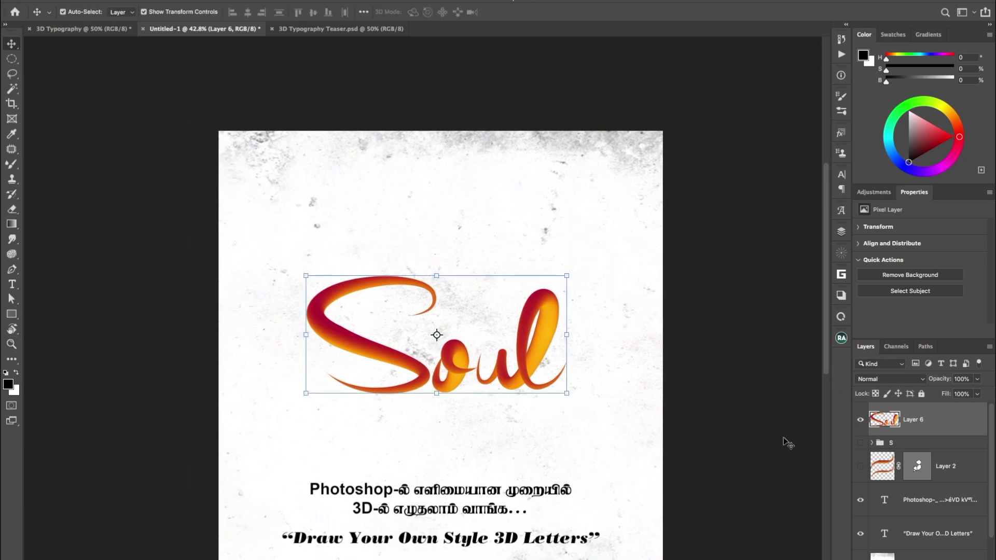
Centre Soul horizontally and vertically on the canvas, then nudge it slightly upward.
{"action": "key", "text": "super+a"}
{"action": "left_click", "coordinate": [247, 12]}
{"action": "left_click", "coordinate": [313, 11]}
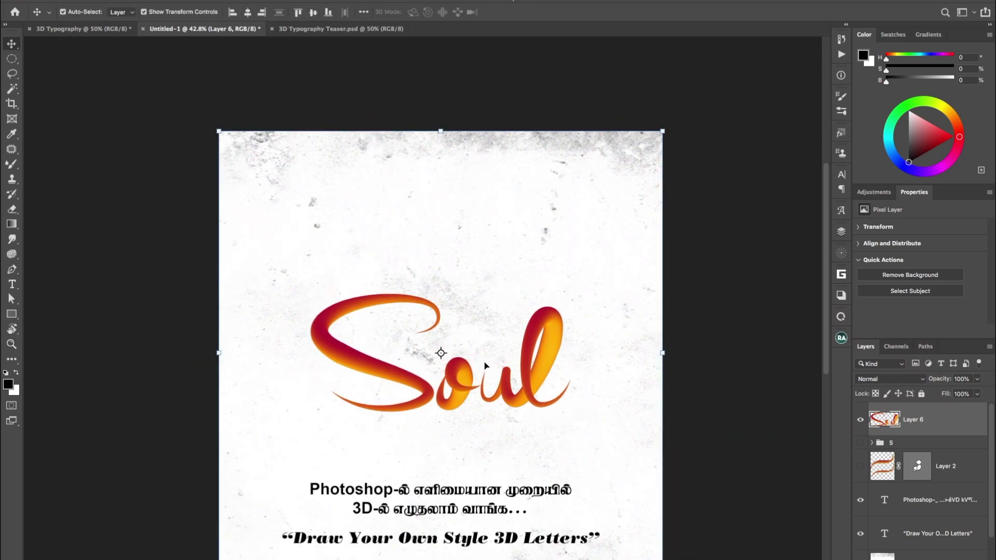
{"action": "key", "text": "super+d"}
{"action": "left_click_drag", "start_coordinate": [530, 364], "coordinate": [529, 339]}
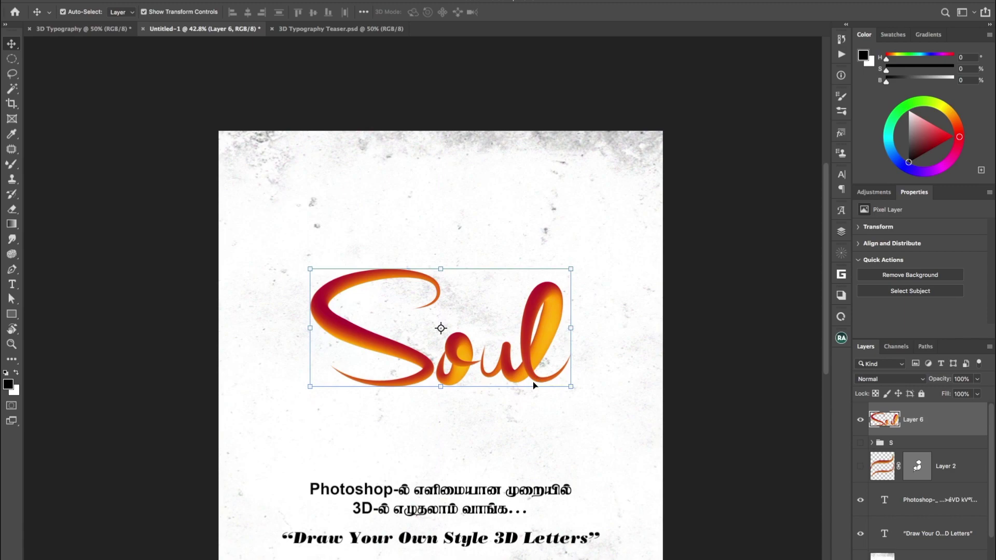
{"action": "left_click", "coordinate": [701, 351]}
{"action": "left_click_drag", "start_coordinate": [657, 378], "coordinate": [633, 357]}
{"action": "mouse_move", "coordinate": [496, 373]}
{"action": "left_mouse_down"}
{"action": "mouse_move", "coordinate": [488, 399]}
{"action": "mouse_move", "coordinate": [509, 385]}
{"action": "mouse_move", "coordinate": [507, 357]}
{"action": "left_mouse_up"}
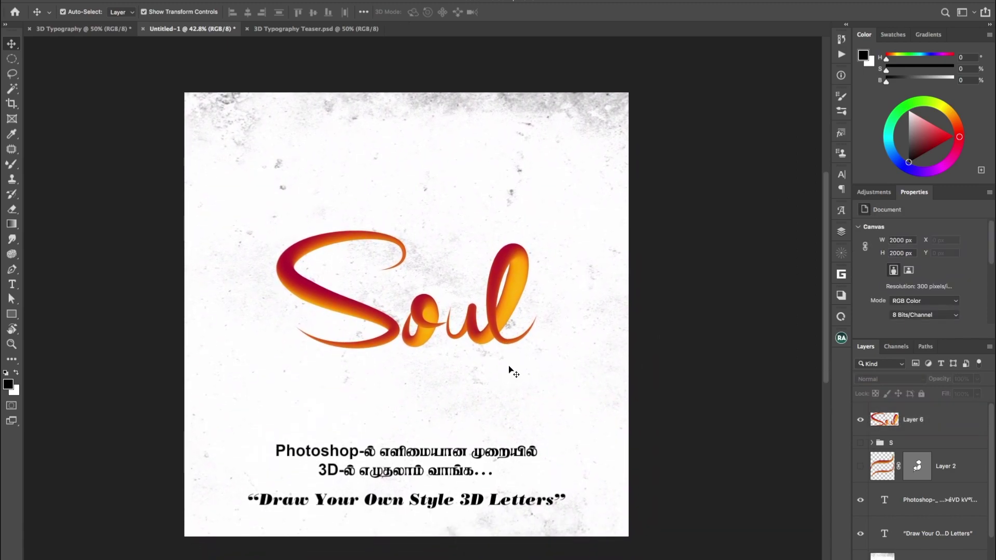
Save the poster as Typo 1.psd.
{"action": "key", "text": "super+s"}
{"action": "key", "text": "Escape"}
{"action": "key", "text": "super+s"}
{"action": "type", "text": "Typo 1"}
{"action": "key", "text": "Return"}
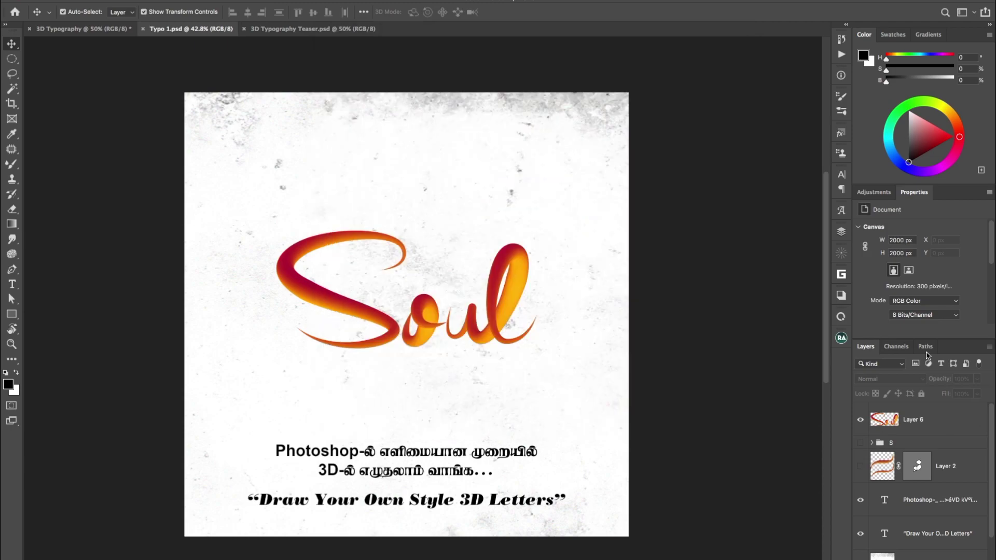
Delete the leftover Work Path from the Paths panel, keeping Path 1 and Path 2.
{"action": "left_click", "coordinate": [925, 346]}
{"action": "left_click", "coordinate": [887, 386]}
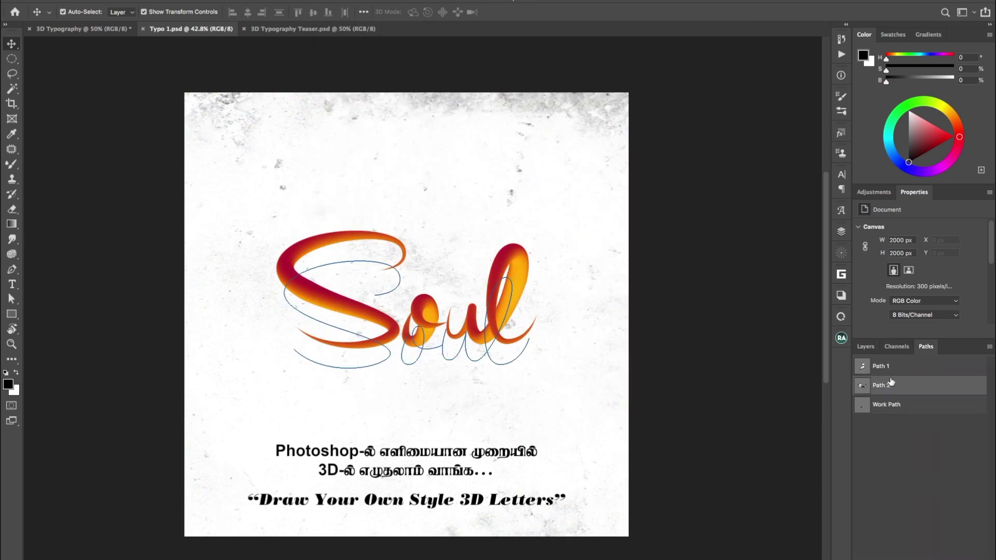
{"action": "left_click", "coordinate": [890, 367]}
{"action": "left_click", "coordinate": [892, 405]}
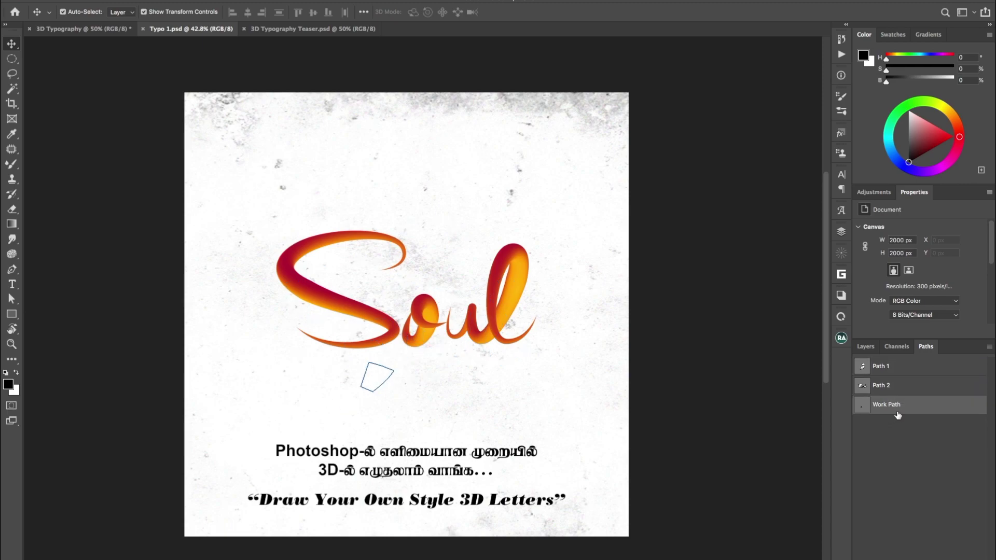
{"action": "left_click", "coordinate": [976, 558]}
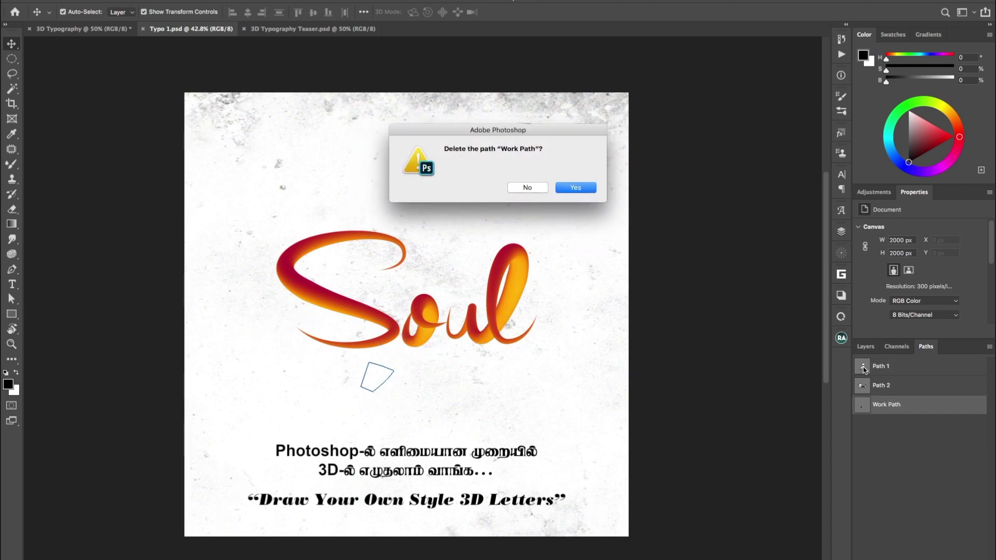
{"action": "left_click", "coordinate": [576, 188]}
Check the remaining Path 1 and Path 2 outlines, then frame the whole poster in the Layers view.
{"action": "left_click", "coordinate": [894, 365]}
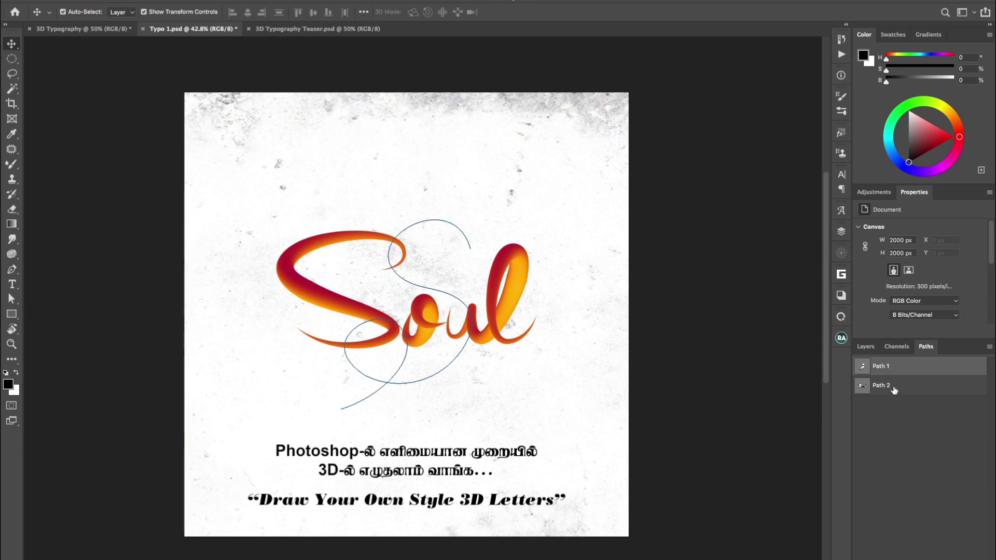
{"action": "left_click", "coordinate": [891, 395]}
{"action": "left_click", "coordinate": [863, 364]}
{"action": "left_click", "coordinate": [865, 346]}
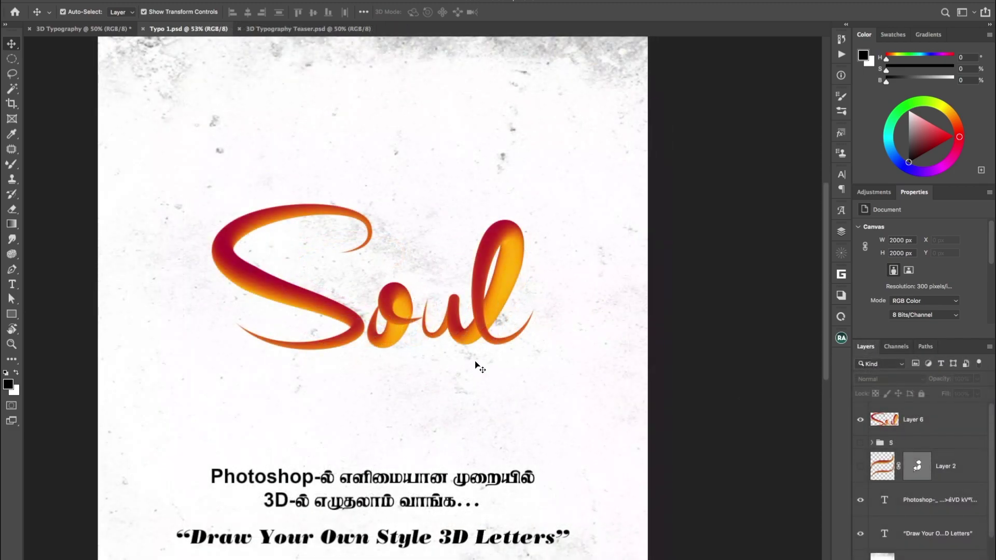
{"action": "key", "text": "super+minus"}
{"action": "key", "text": "super+minus"}
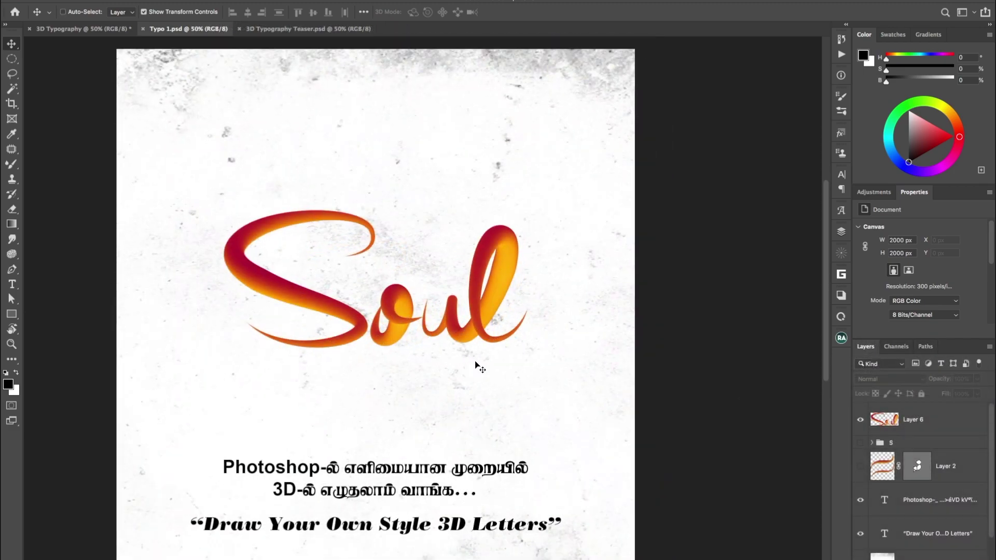
{"action": "left_click_drag", "start_coordinate": [464, 328], "coordinate": [473, 333]}
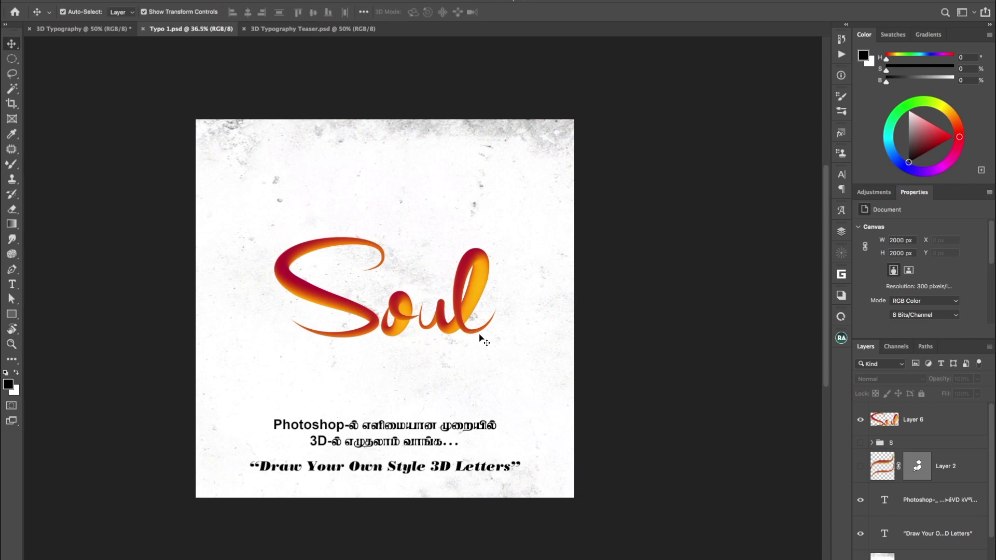